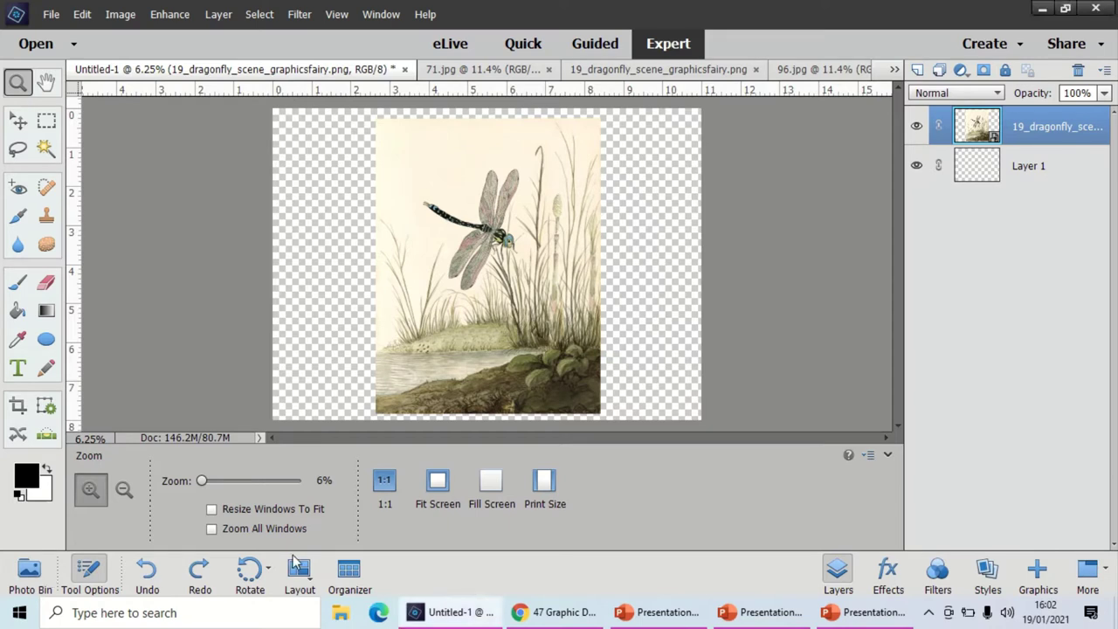
# Step: Show Photo Bin thumbnails of the four open files, including the dragonfly and crack texture
pyautogui.click(26, 576)
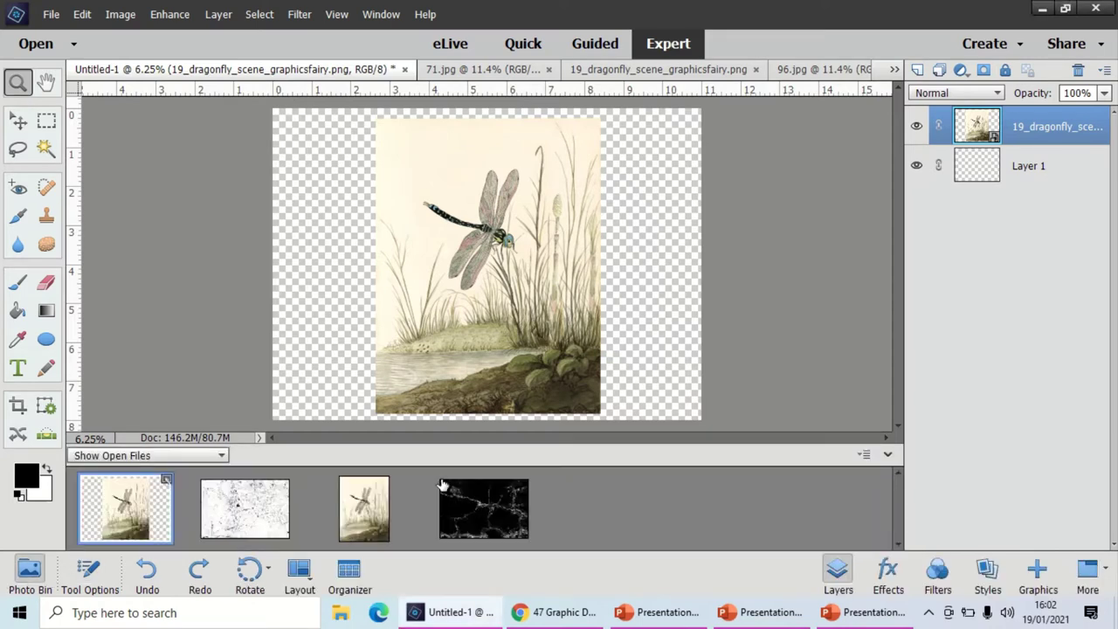
pyautogui.click(515, 529)
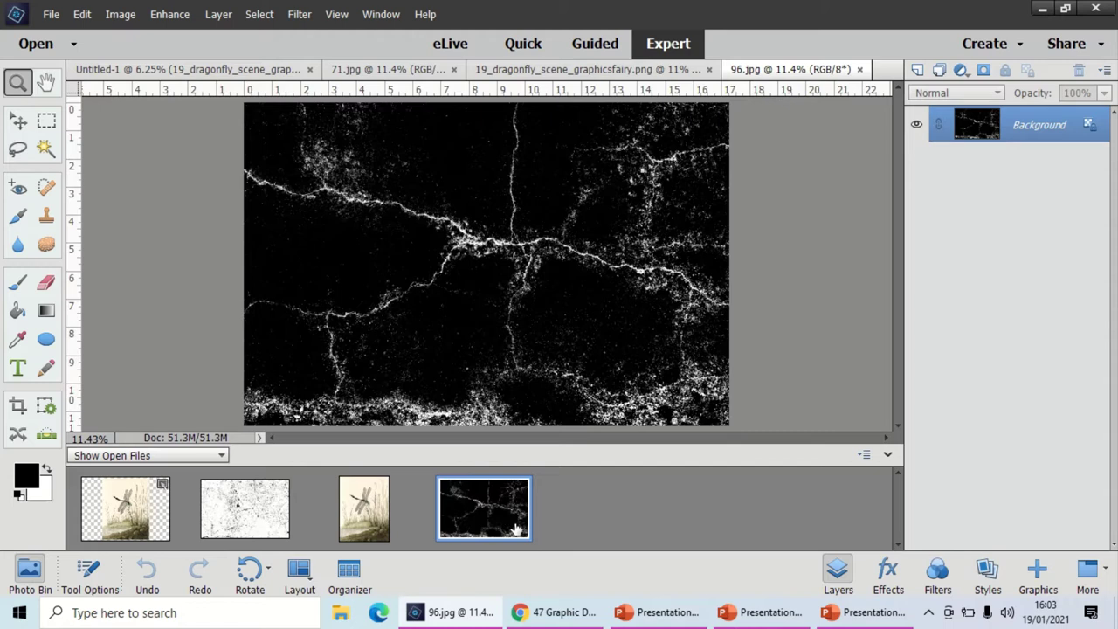
pyautogui.click(136, 508)
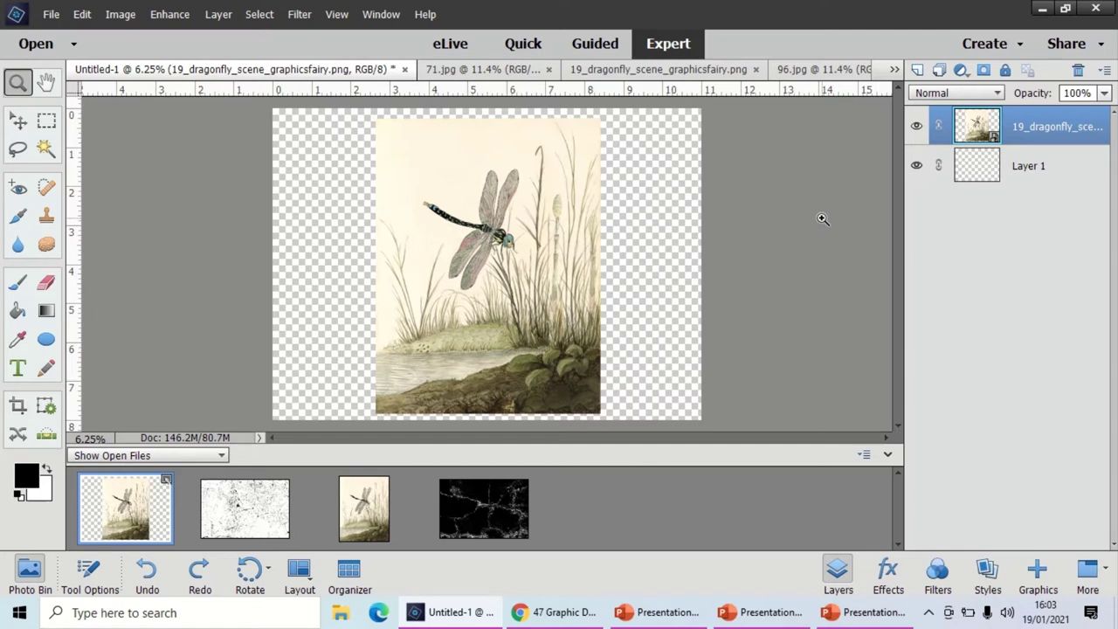
# Step: Add an empty Layer 2 on top of the stack and bring up the fill/adjustment layer list
pyautogui.click(917, 75)
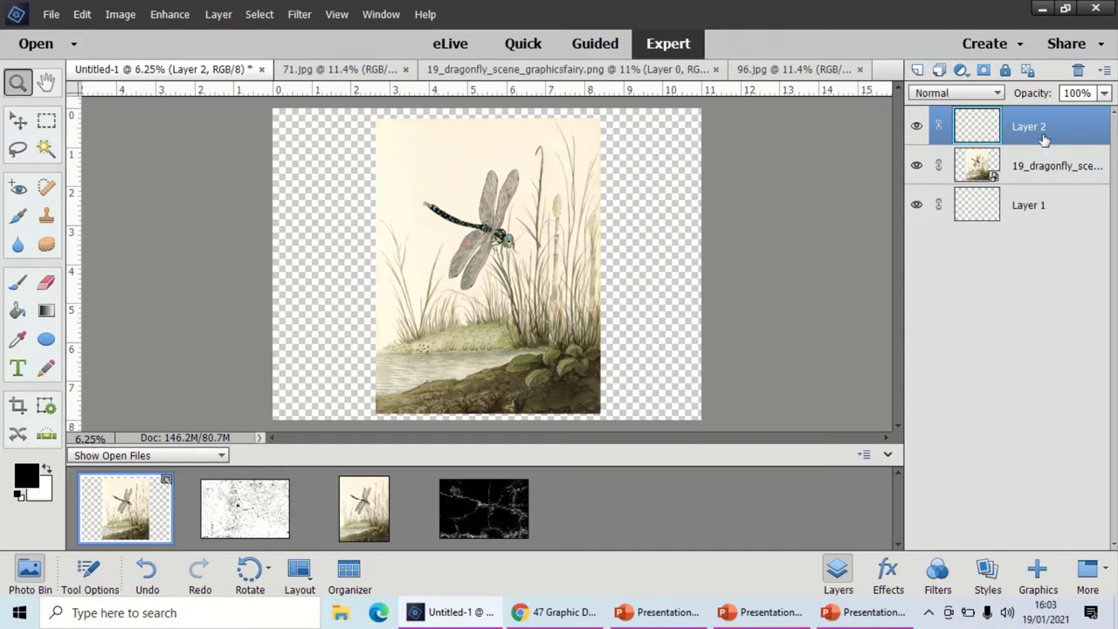
pyautogui.click(961, 70)
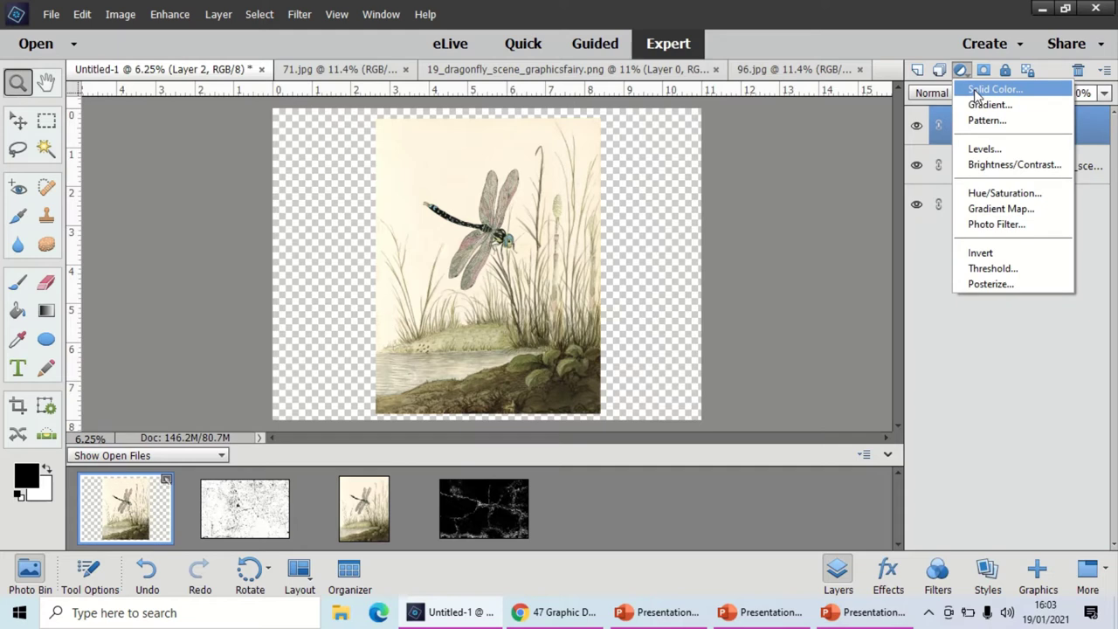
# Step: Add a Solid Color fill layer in dark brown, hex 4a2a08
pyautogui.click(974, 89)
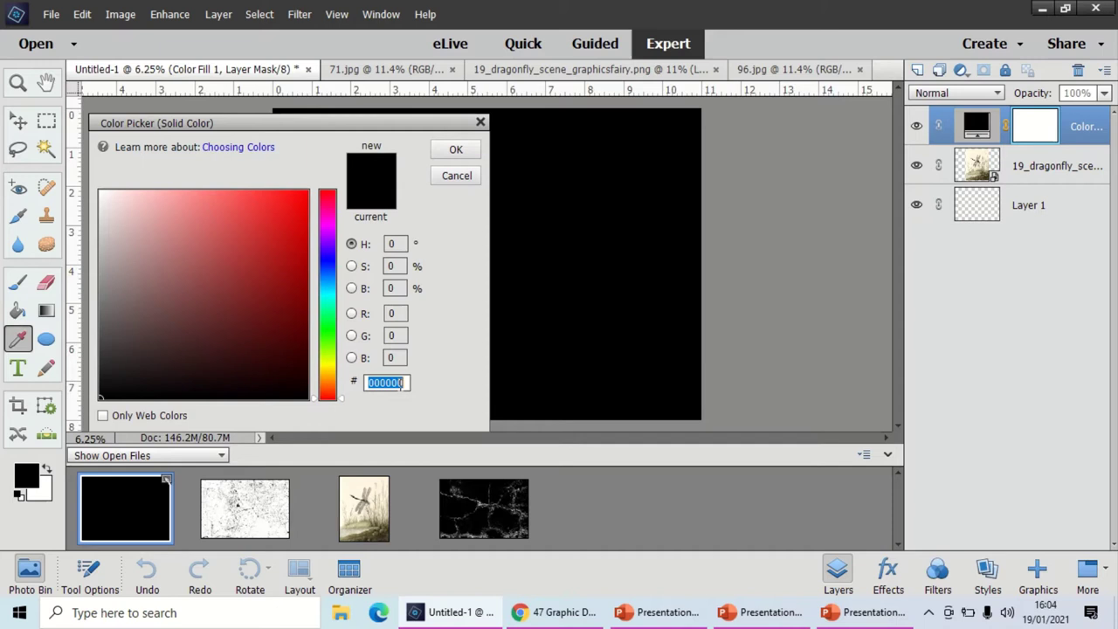
pyautogui.write('4A')
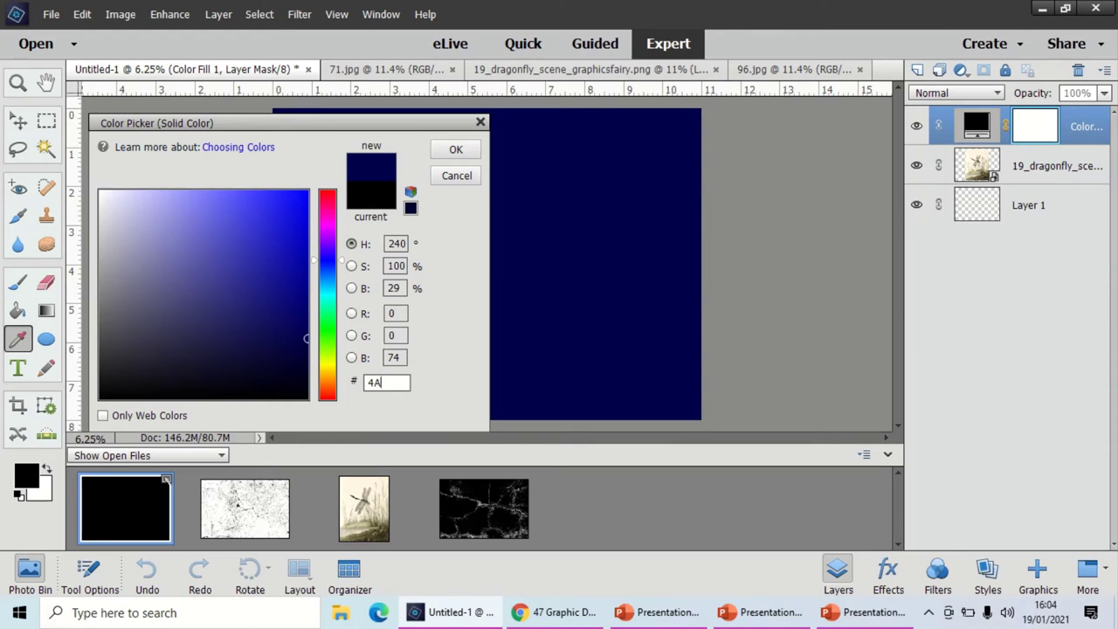
pyautogui.press('BackSpace')
pyautogui.write('a2a')
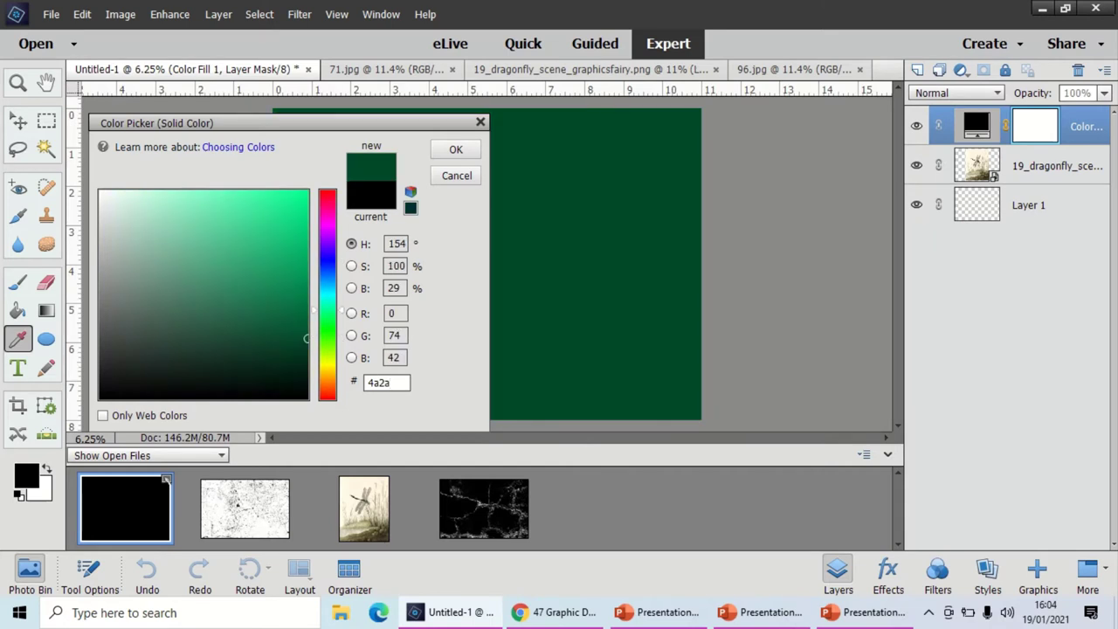
pyautogui.write('08')
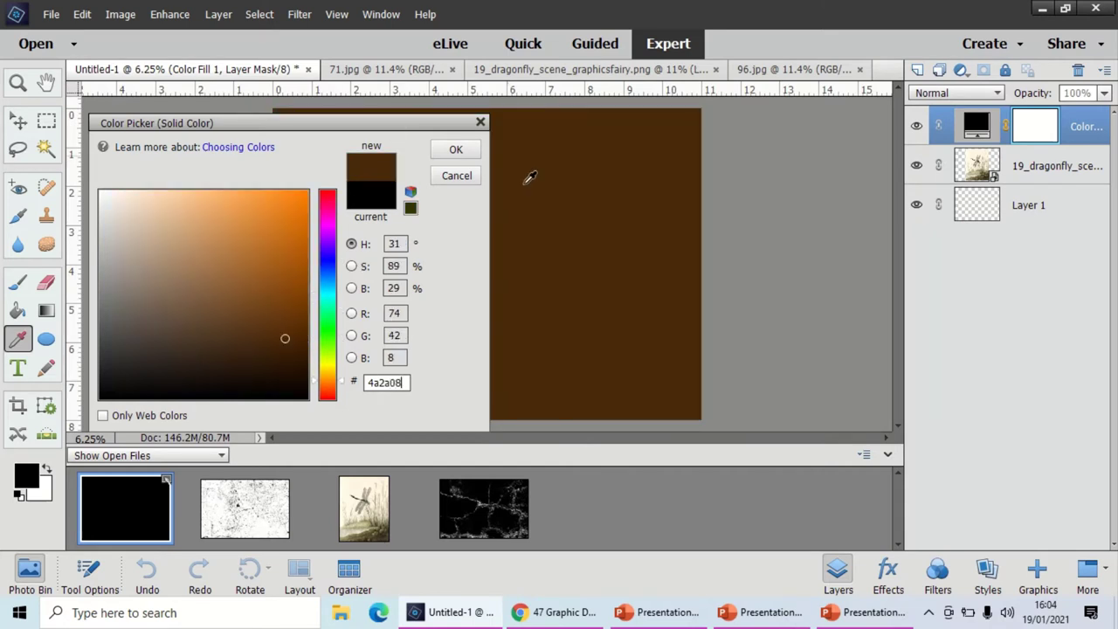
pyautogui.click(456, 150)
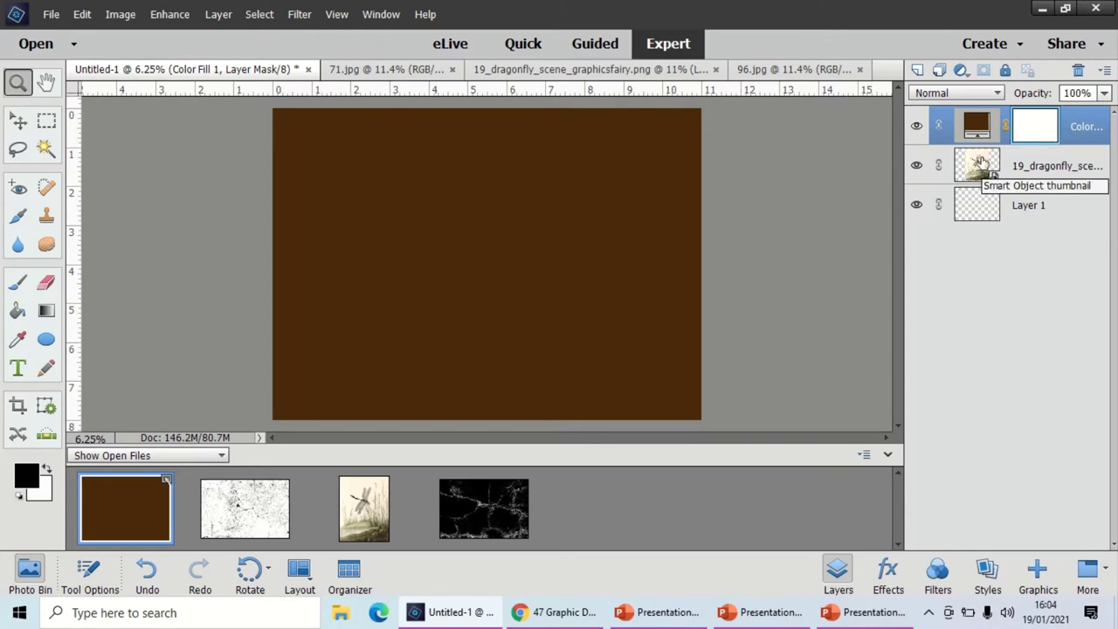
# Step: Set Color Fill 1 to Screen blending, check its opacity, and inspect the tinted dragonfly
pyautogui.click(994, 95)
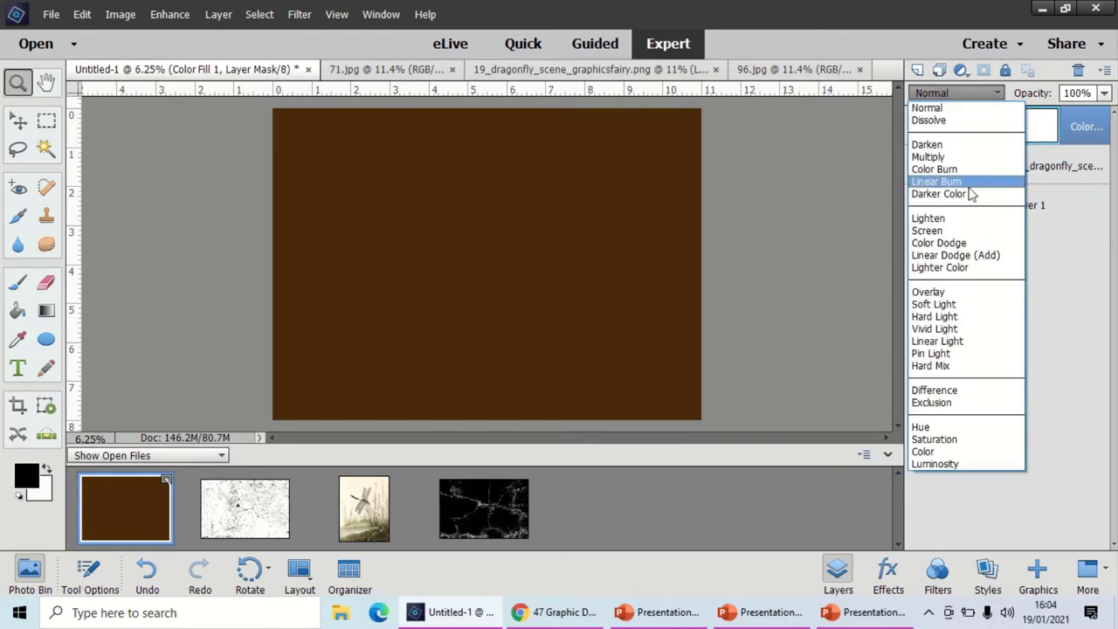
pyautogui.click(962, 227)
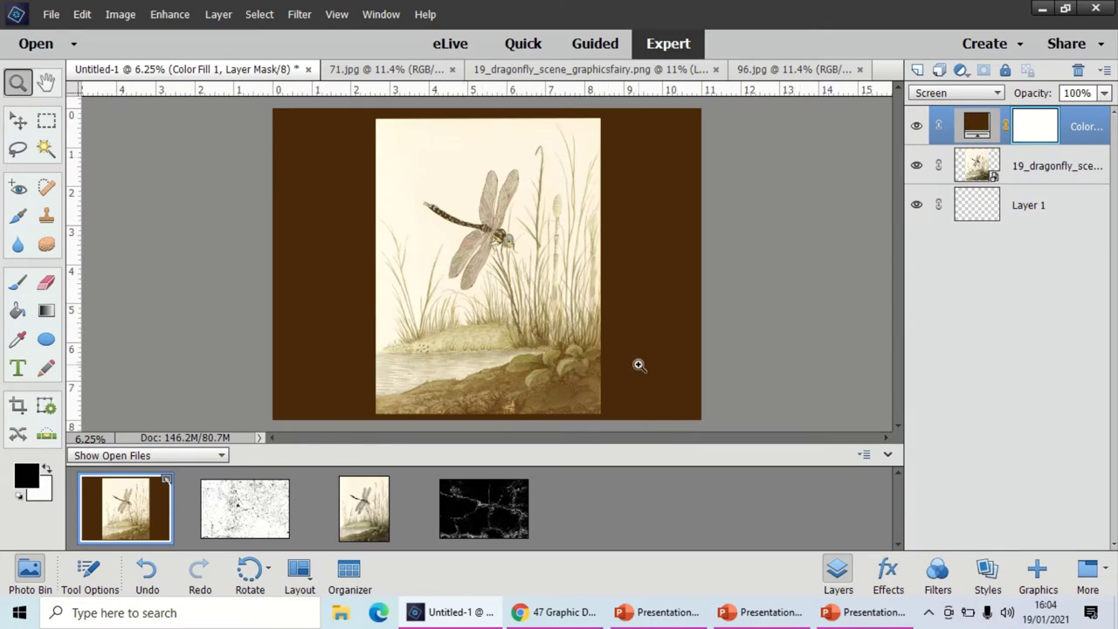
pyautogui.click(1104, 93)
pyautogui.moveTo(1103, 114)
pyautogui.mouseDown()
pyautogui.moveTo(1080, 114)
pyautogui.moveTo(1111, 116)
pyautogui.mouseUp()
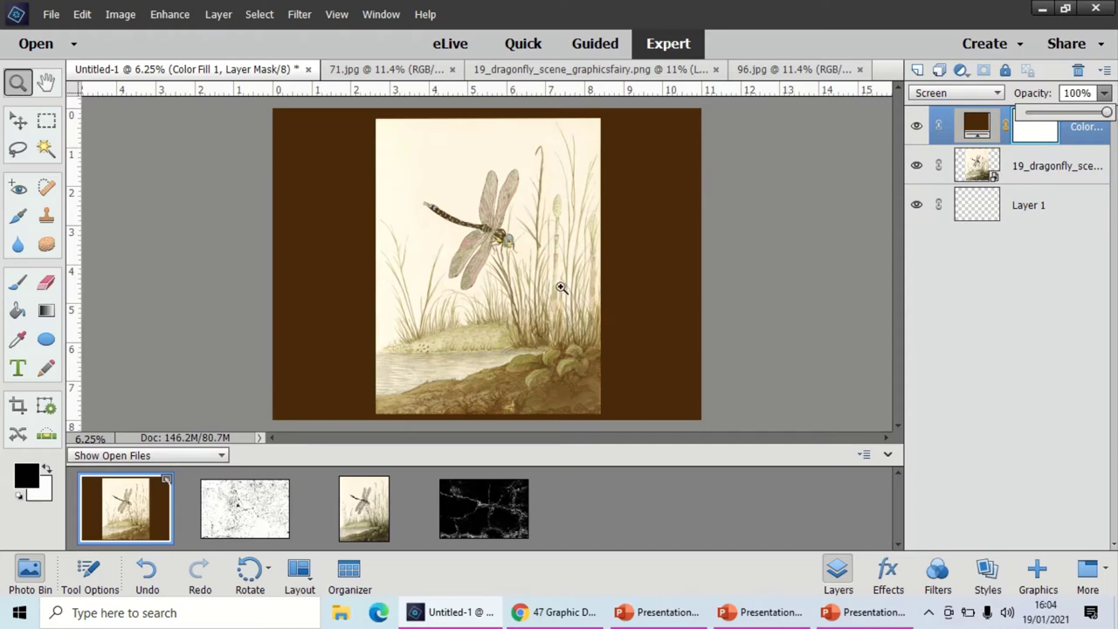
pyautogui.click(795, 180)
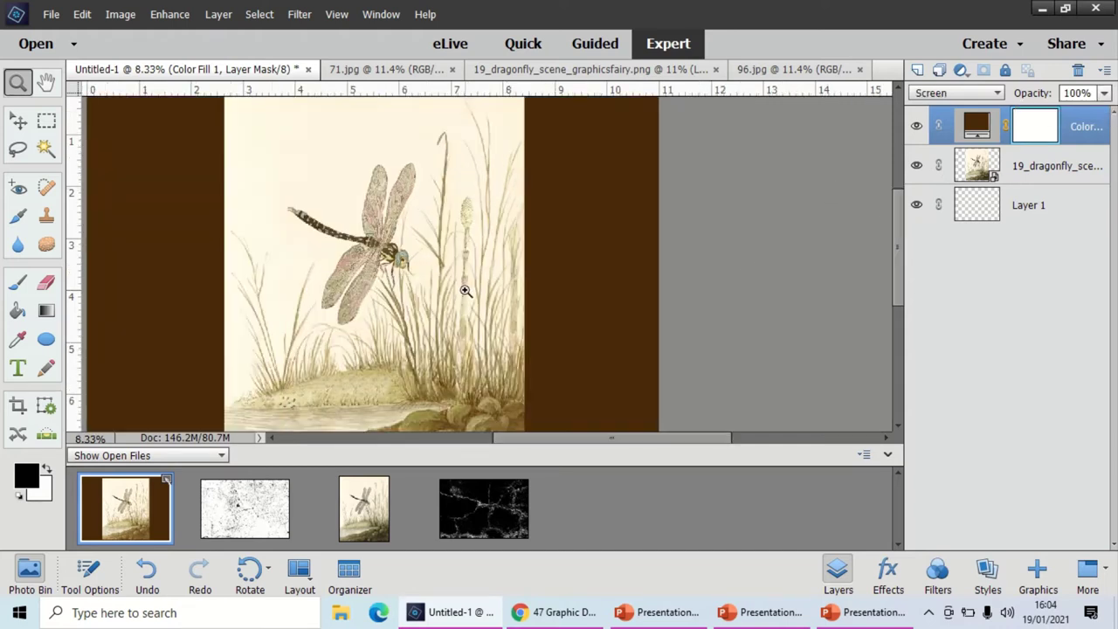
pyautogui.keyDown('alt'); pyautogui.click(424, 254); pyautogui.keyUp('alt')
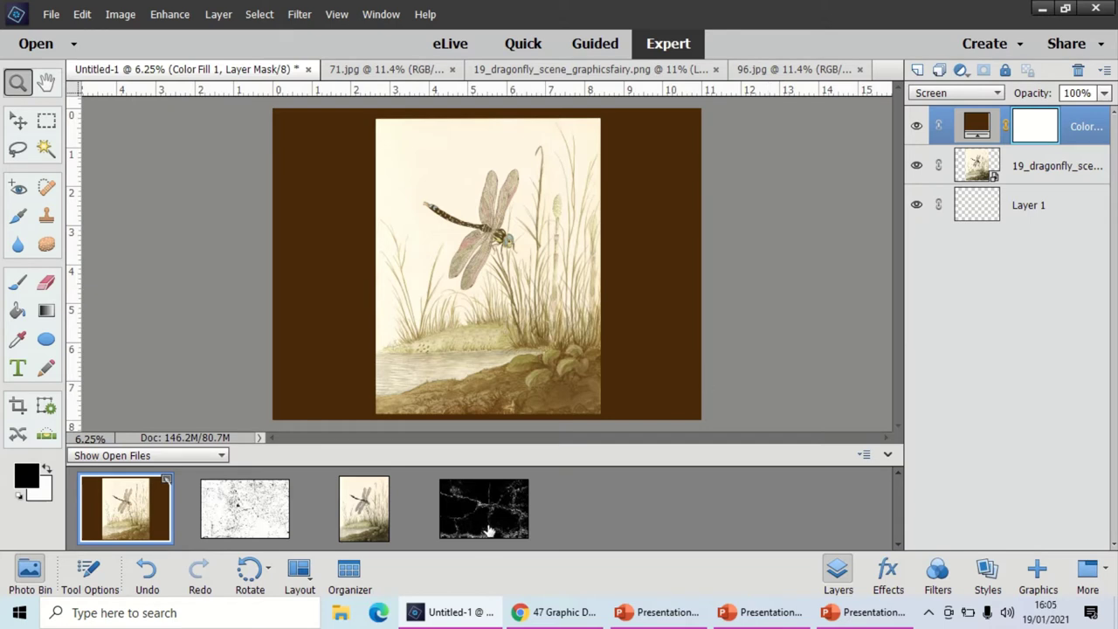
# Step: Place the 96.jpg crack texture in the document and stretch it to cover the dragonfly picture
pyautogui.moveTo(487, 520); pyautogui.dragTo(507, 207)
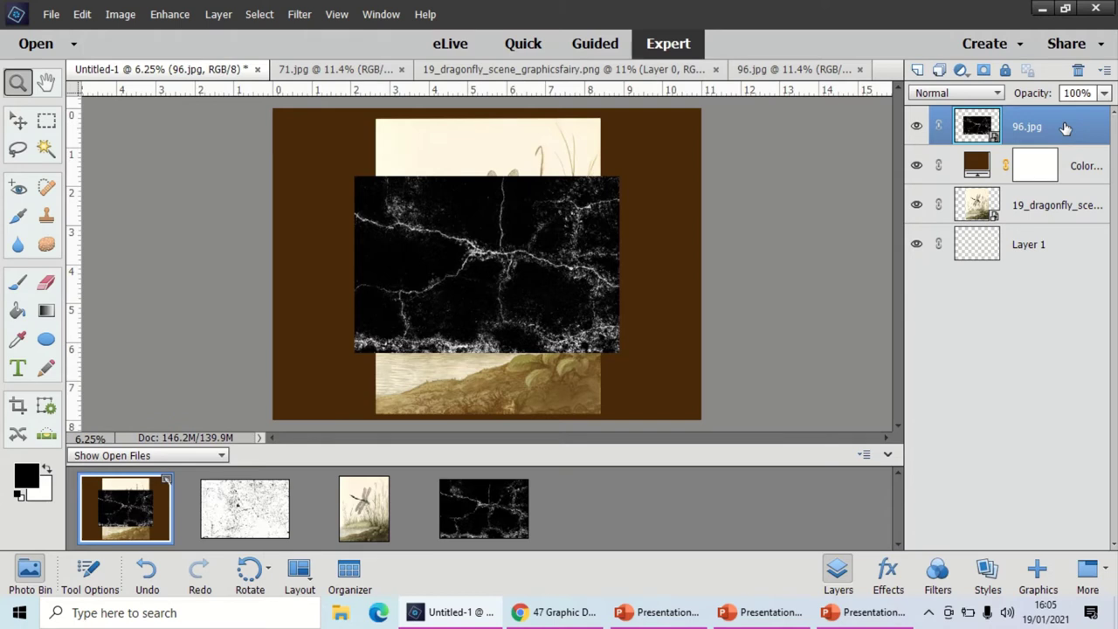
pyautogui.click(17, 122)
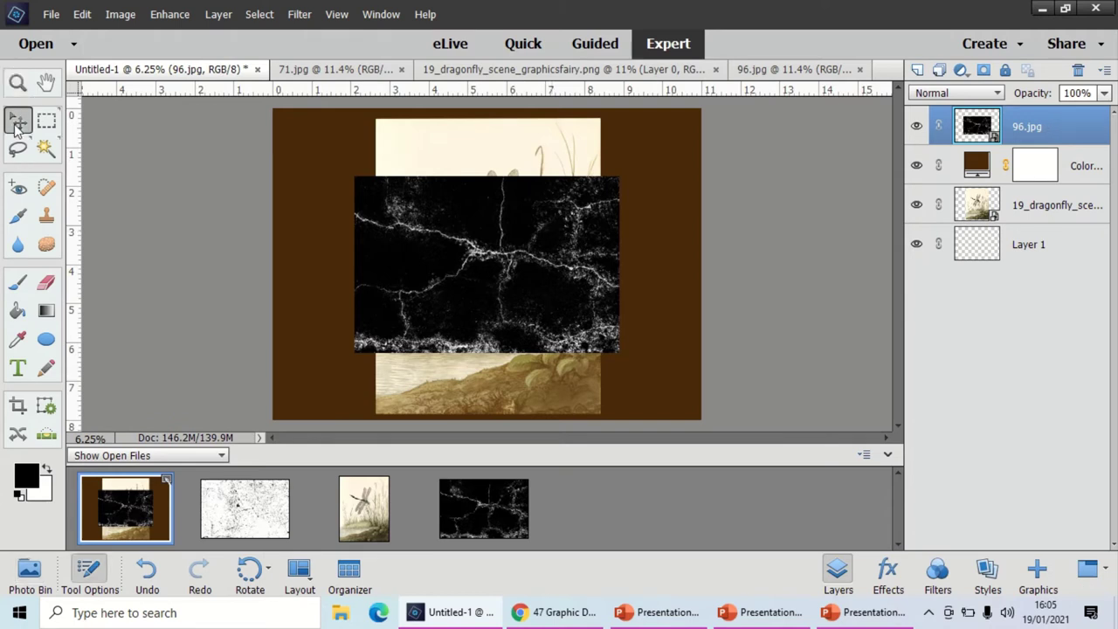
pyautogui.moveTo(354, 177); pyautogui.dragTo(417, 128)
pyautogui.moveTo(491, 272); pyautogui.dragTo(495, 198)
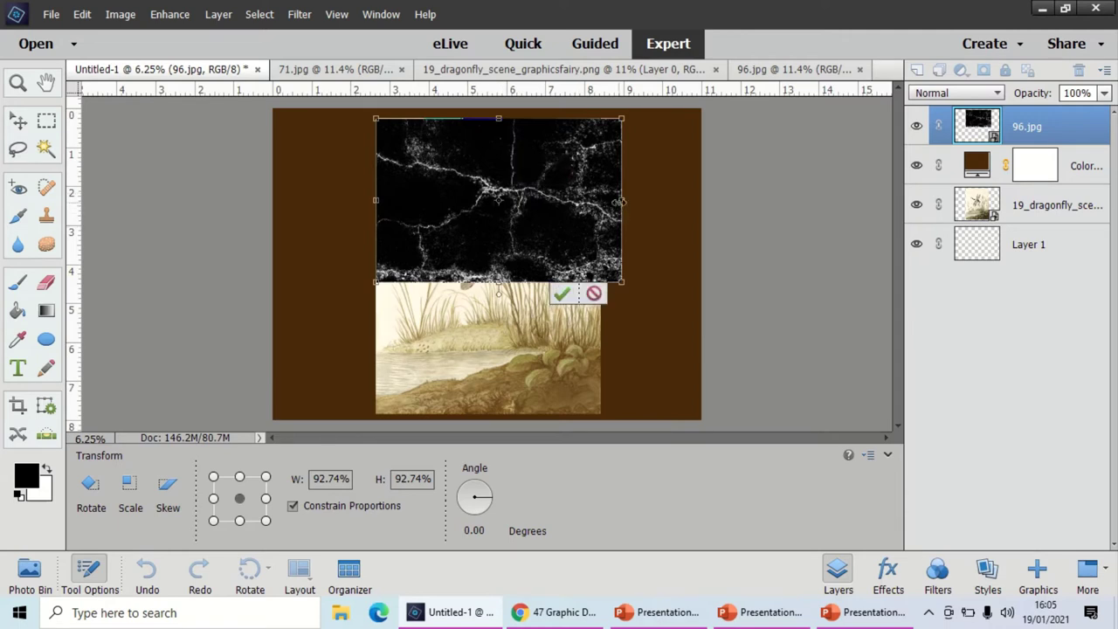
pyautogui.moveTo(619, 202); pyautogui.dragTo(601, 202)
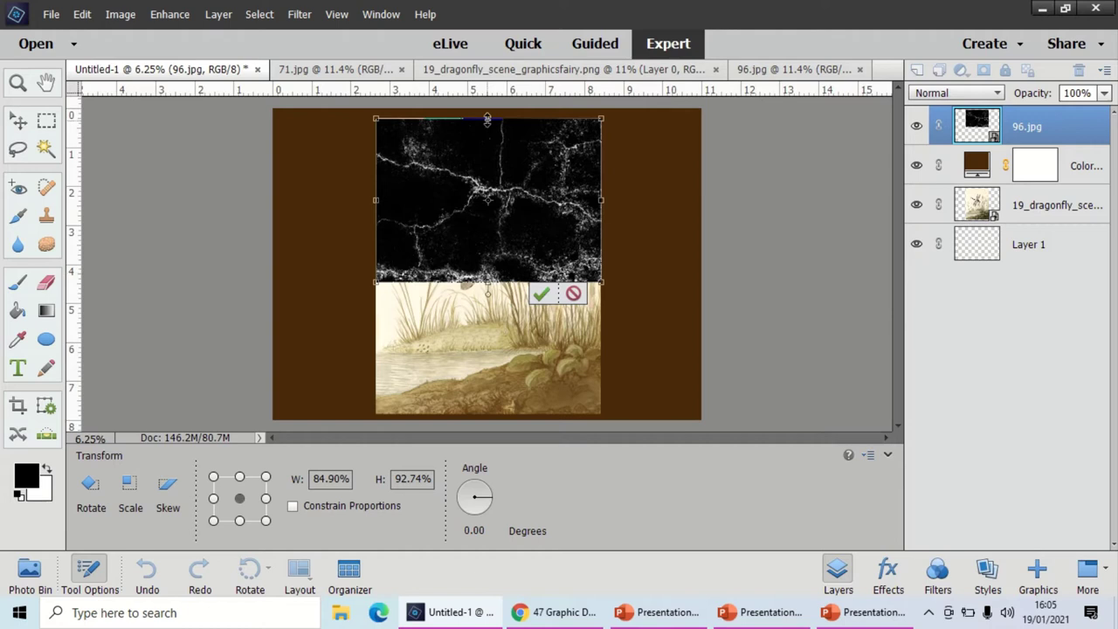
pyautogui.moveTo(487, 119)
pyautogui.mouseDown()
pyautogui.moveTo(488, 105)
pyautogui.moveTo(487, 119)
pyautogui.mouseUp()
pyautogui.moveTo(375, 196); pyautogui.dragTo(370, 200)
pyautogui.moveTo(487, 281); pyautogui.dragTo(505, 416)
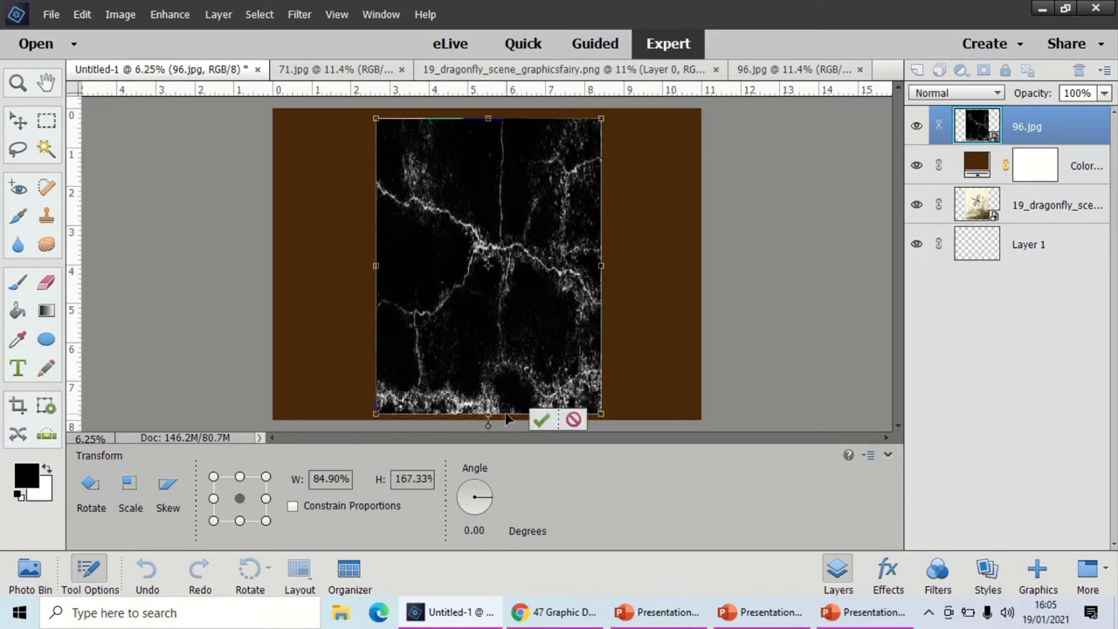
pyautogui.click(540, 417)
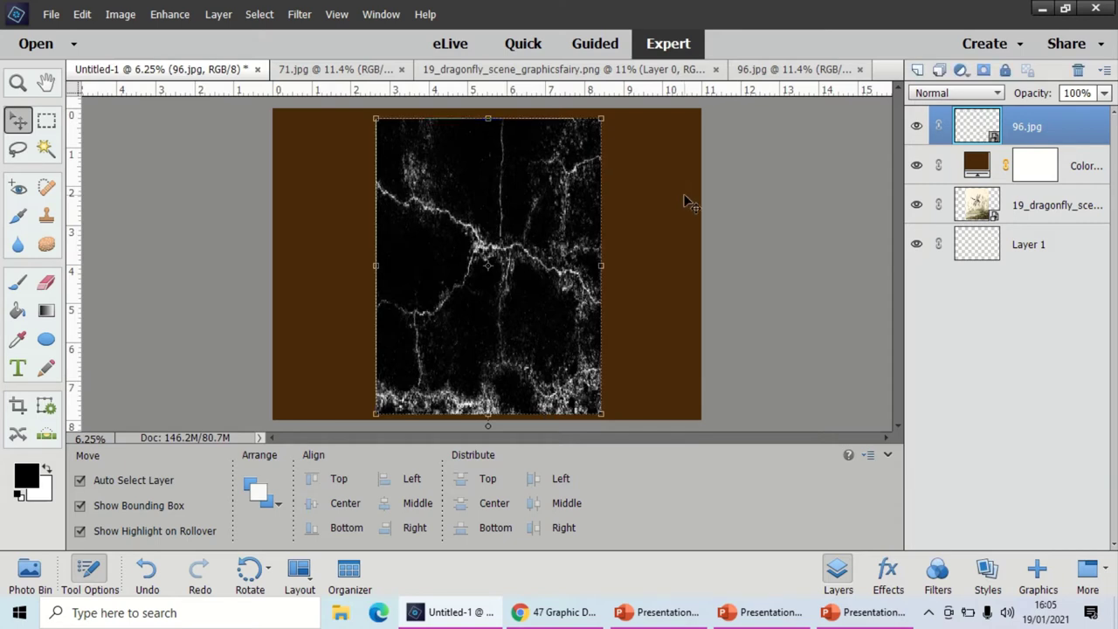
# Step: Set the 96.jpg crack texture layer to Screen blending
pyautogui.hotkey('alt', '[')
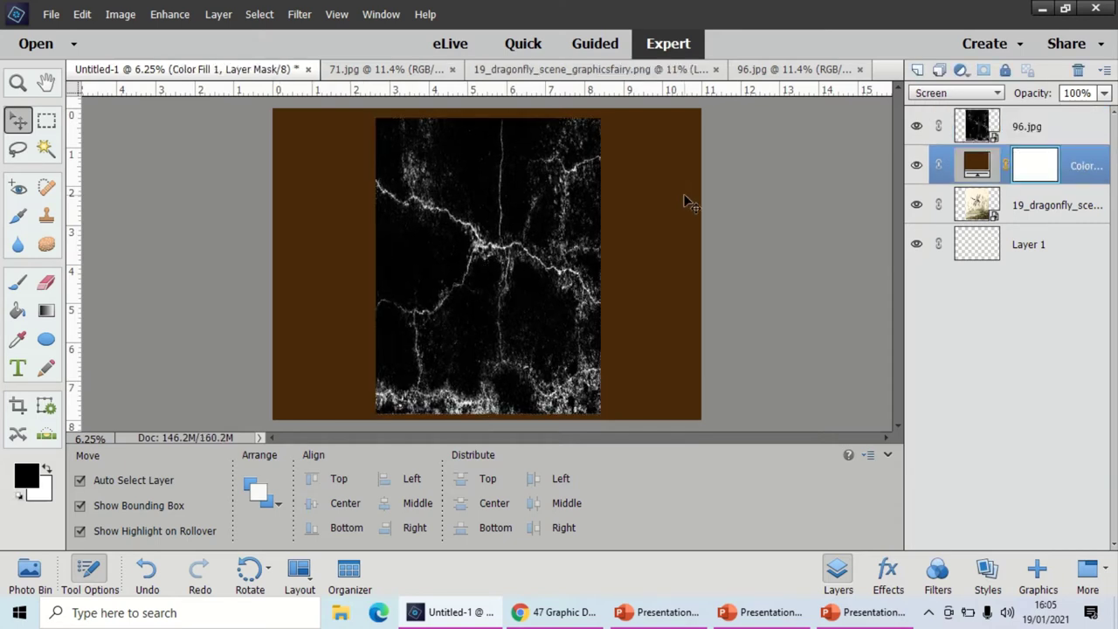
pyautogui.click(1052, 127)
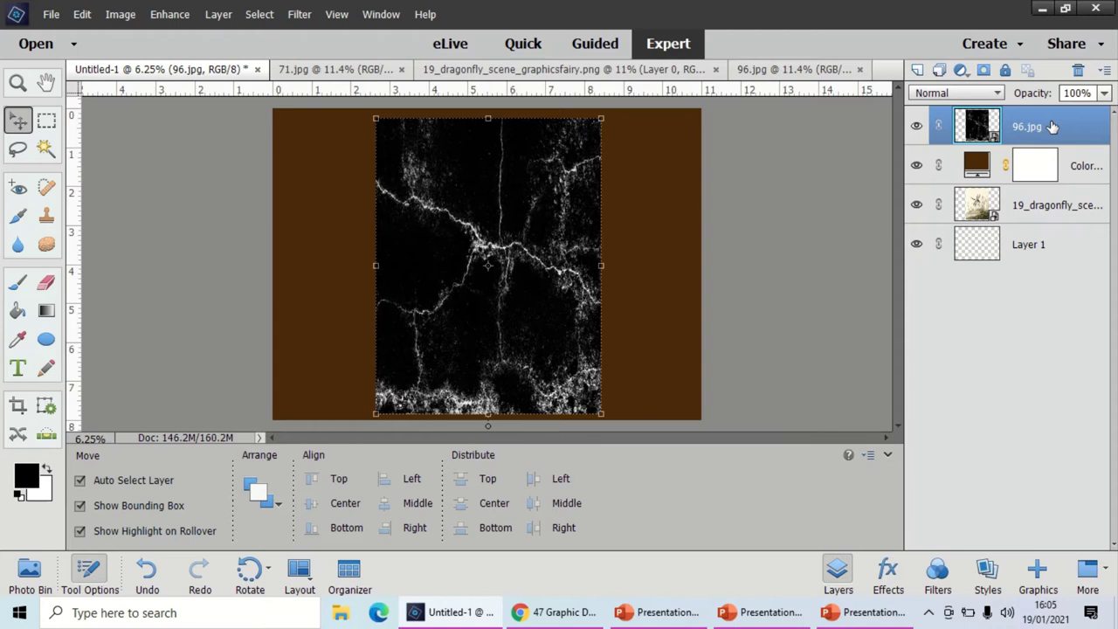
pyautogui.click(993, 94)
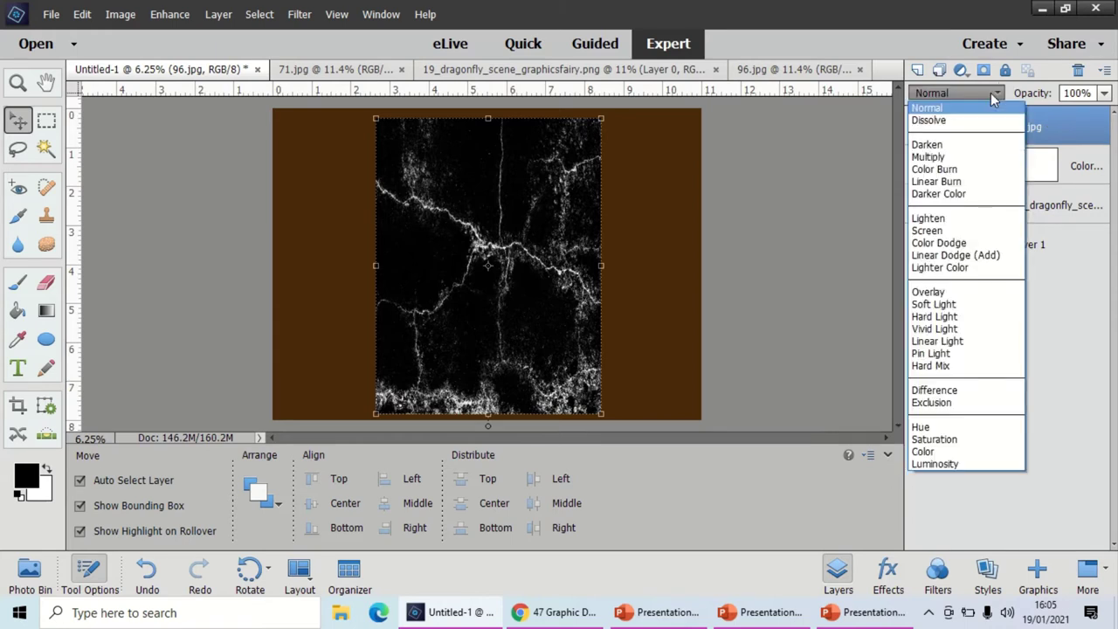
pyautogui.click(959, 231)
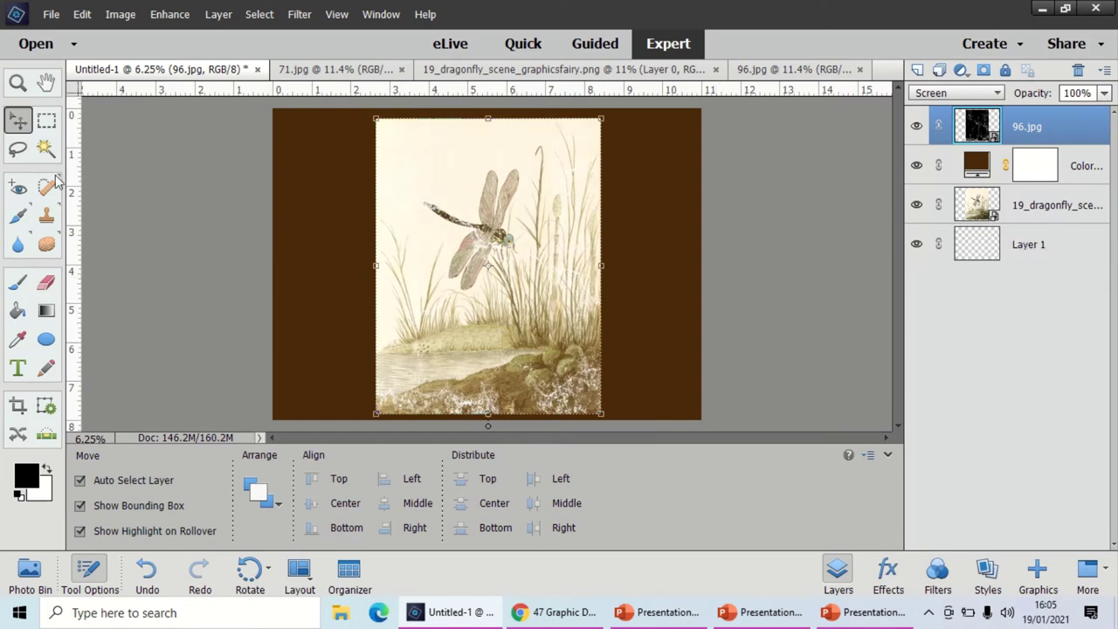
pyautogui.click(21, 85)
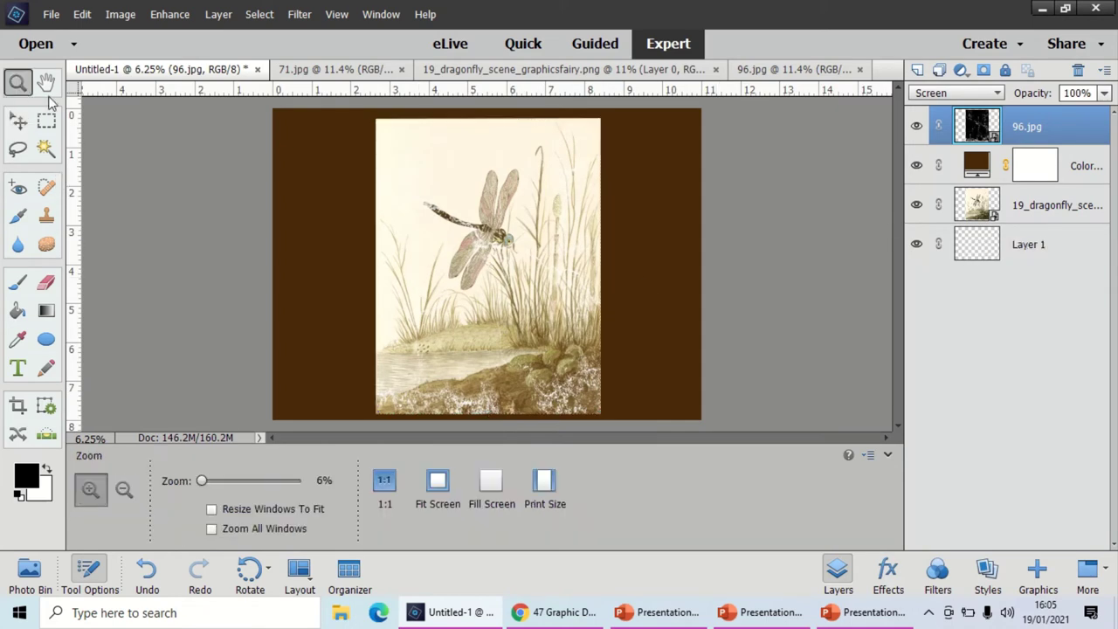
pyautogui.moveTo(483, 194); pyautogui.dragTo(496, 221)
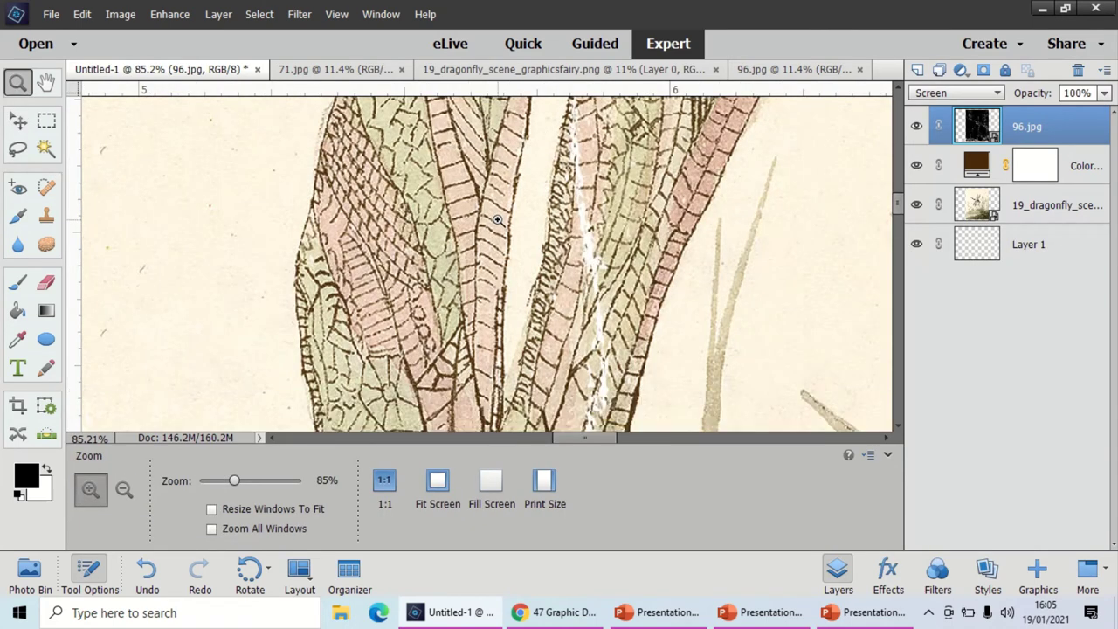
pyautogui.keyDown('alt'); pyautogui.click(490, 300); pyautogui.keyUp('alt')
pyautogui.keyDown('alt'); pyautogui.click(490, 300); pyautogui.keyUp('alt')
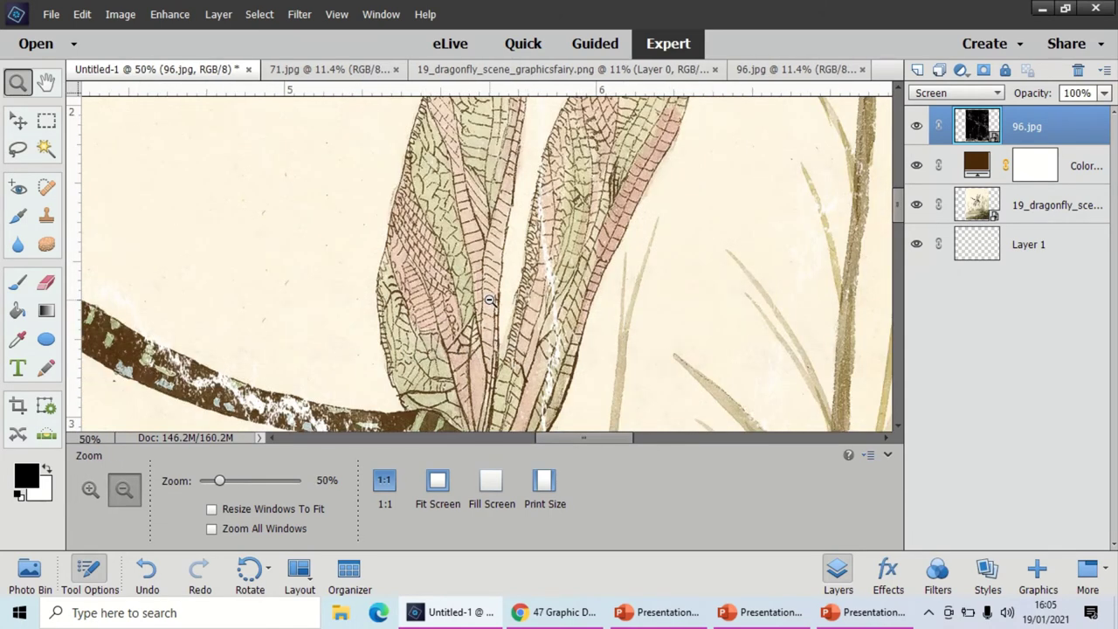
pyautogui.keyDown('alt'); pyautogui.click(490, 299); pyautogui.keyUp('alt')
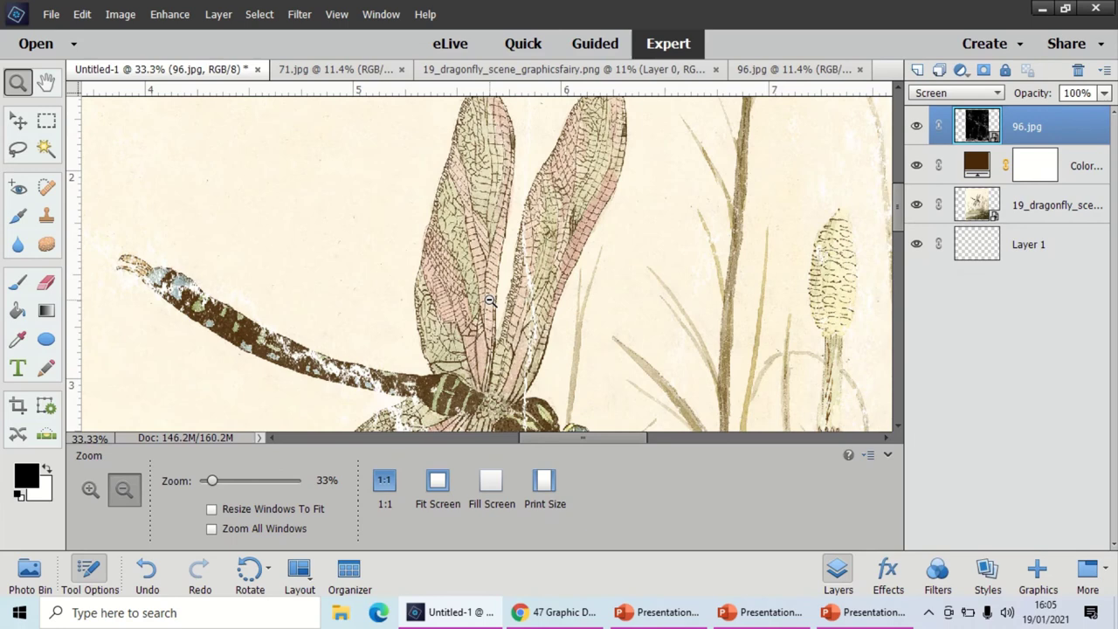
pyautogui.keyDown('alt'); pyautogui.click(491, 300); pyautogui.keyUp('alt')
pyautogui.keyDown('alt'); pyautogui.click(490, 300); pyautogui.keyUp('alt')
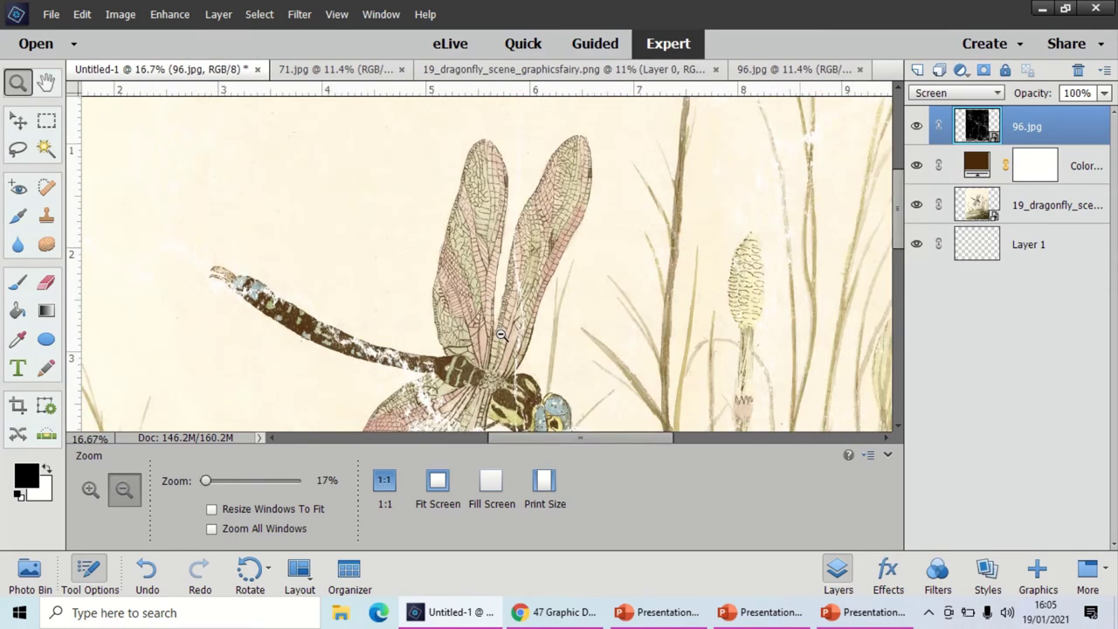
pyautogui.keyDown('alt'); pyautogui.click(500, 335); pyautogui.keyUp('alt')
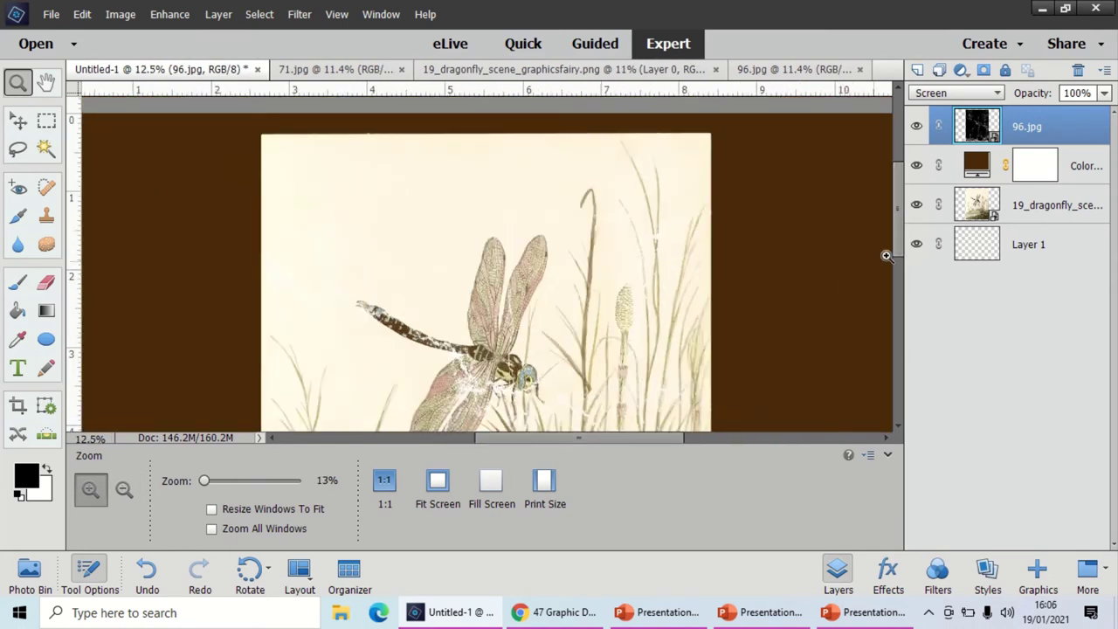
pyautogui.click(917, 244)
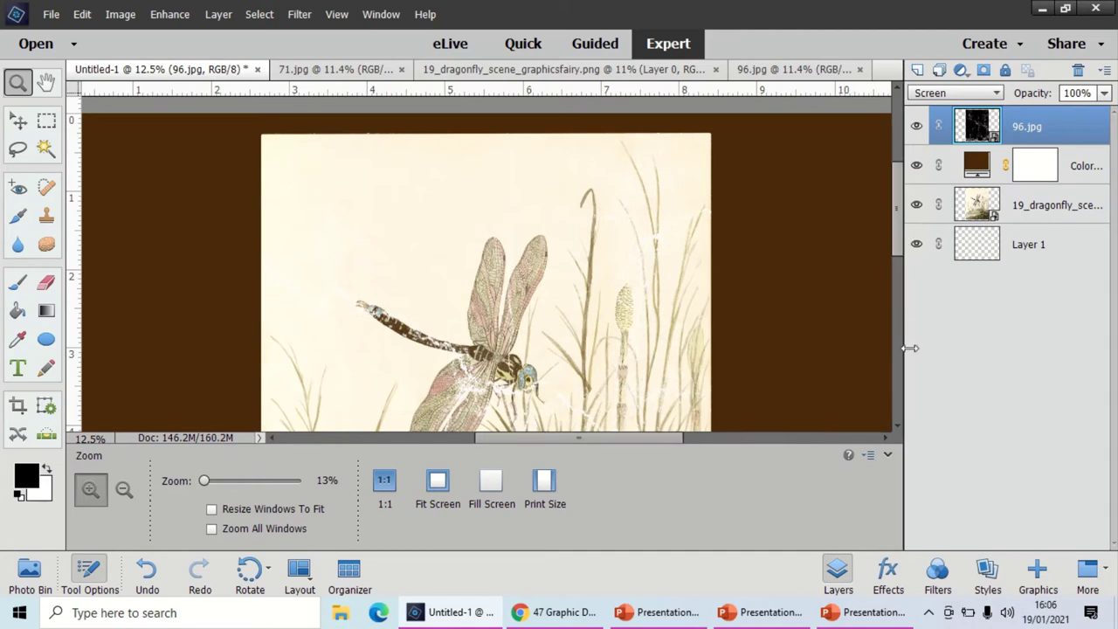
pyautogui.moveTo(899, 262); pyautogui.dragTo(916, 333)
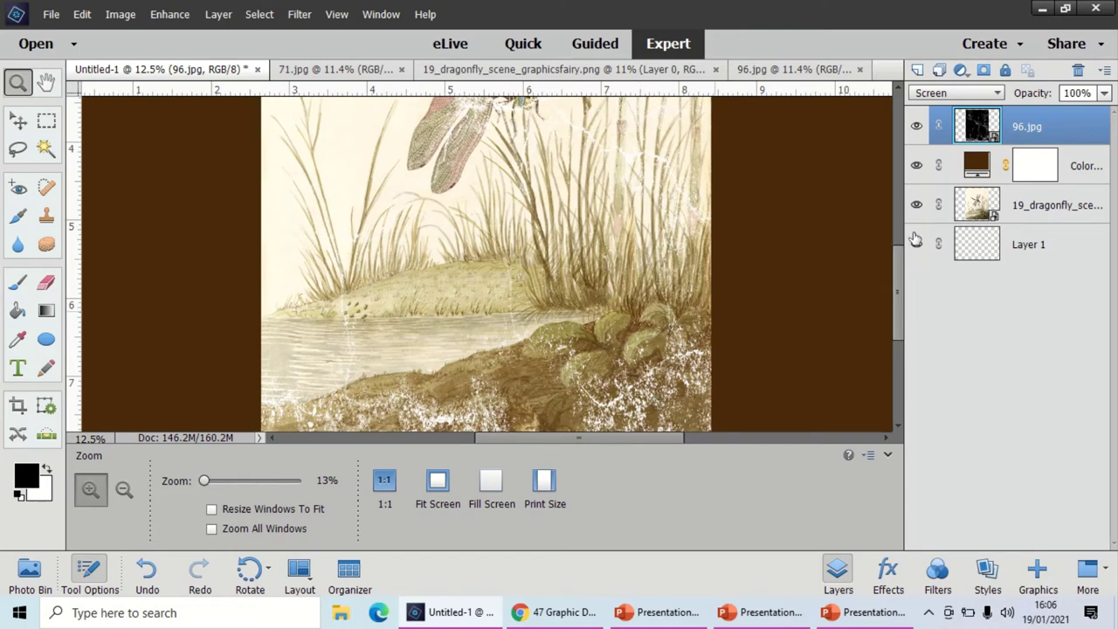
# Step: Switch the 96.jpg layer's blend mode to Normal and back to Screen
pyautogui.click(988, 93)
pyautogui.click(987, 109)
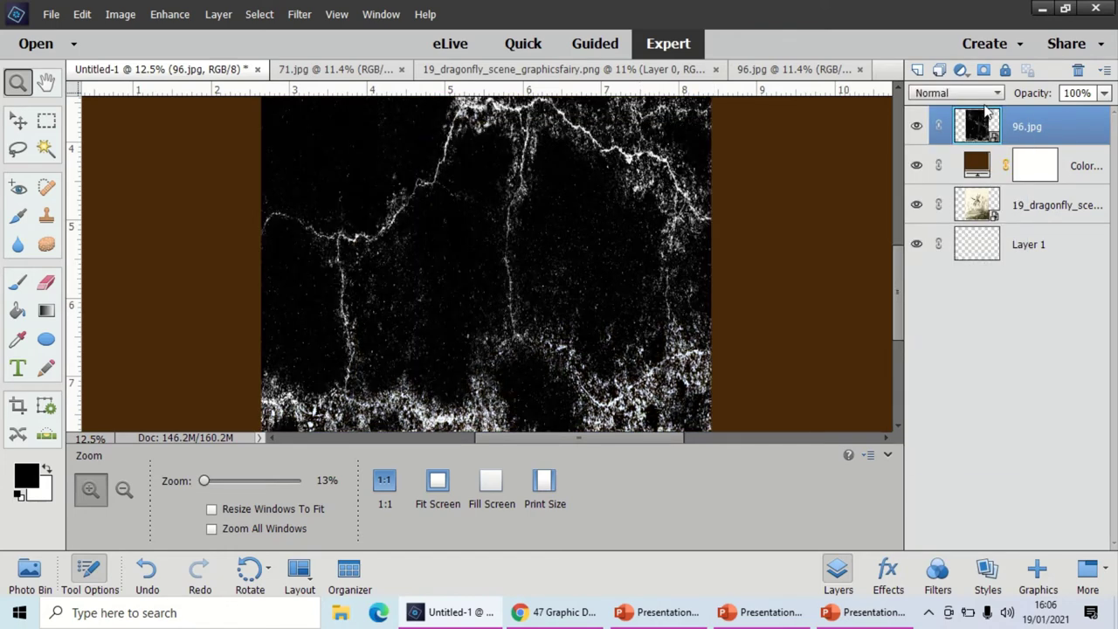
pyautogui.click(986, 93)
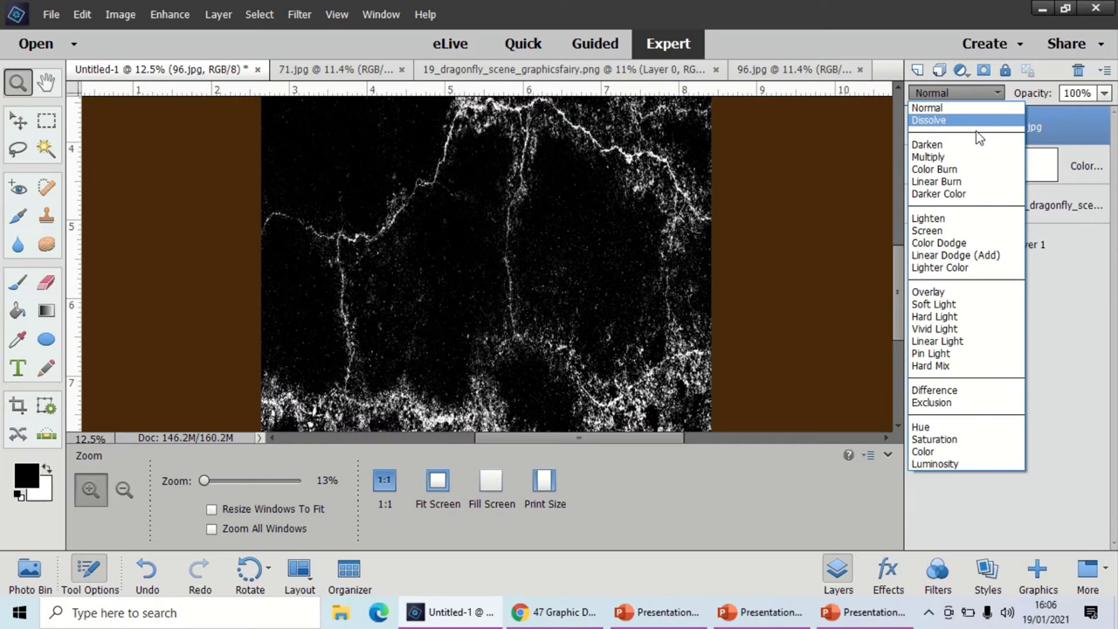
pyautogui.click(969, 230)
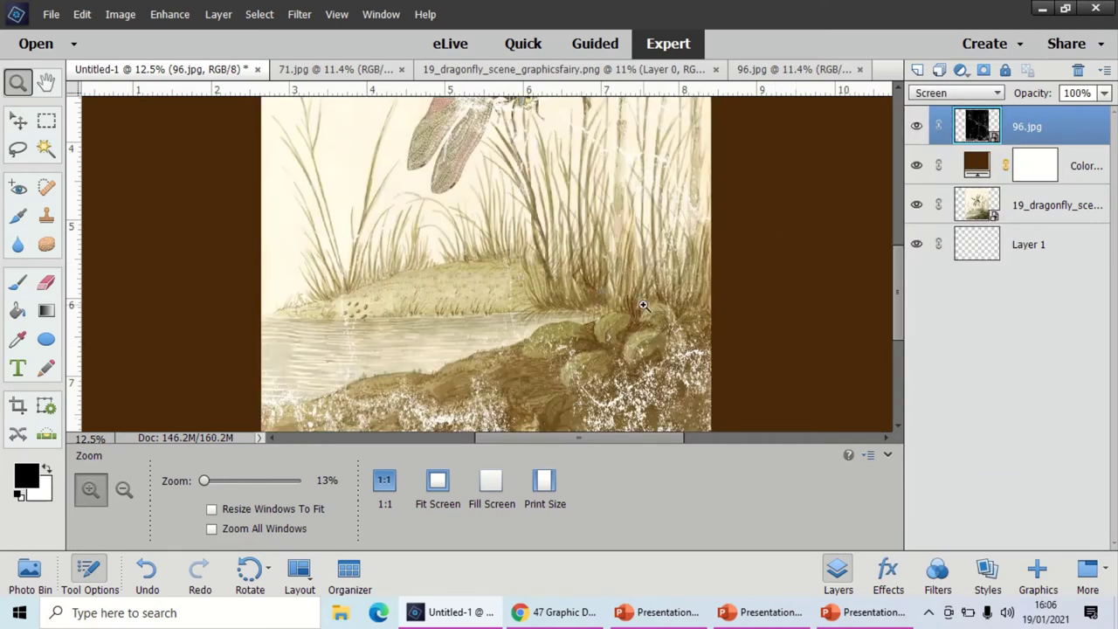
# Step: Set the 96.jpg layer opacity to 67%, then zoom in on the pond and bank
pyautogui.click(1104, 93)
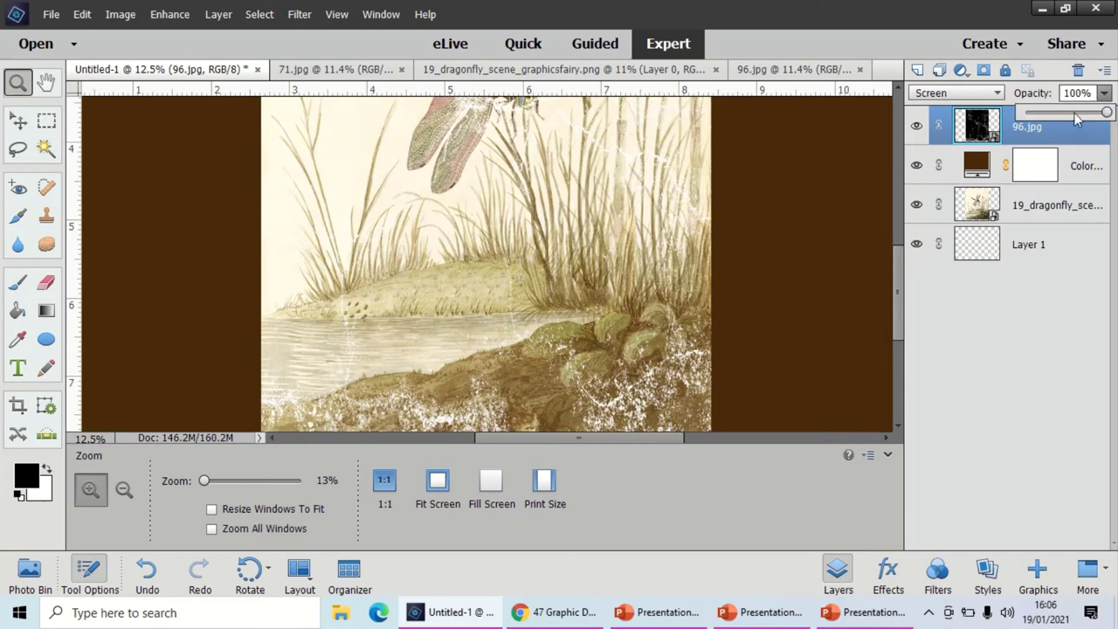
pyautogui.click(1075, 114)
pyautogui.moveTo(1075, 114); pyautogui.dragTo(1064, 113)
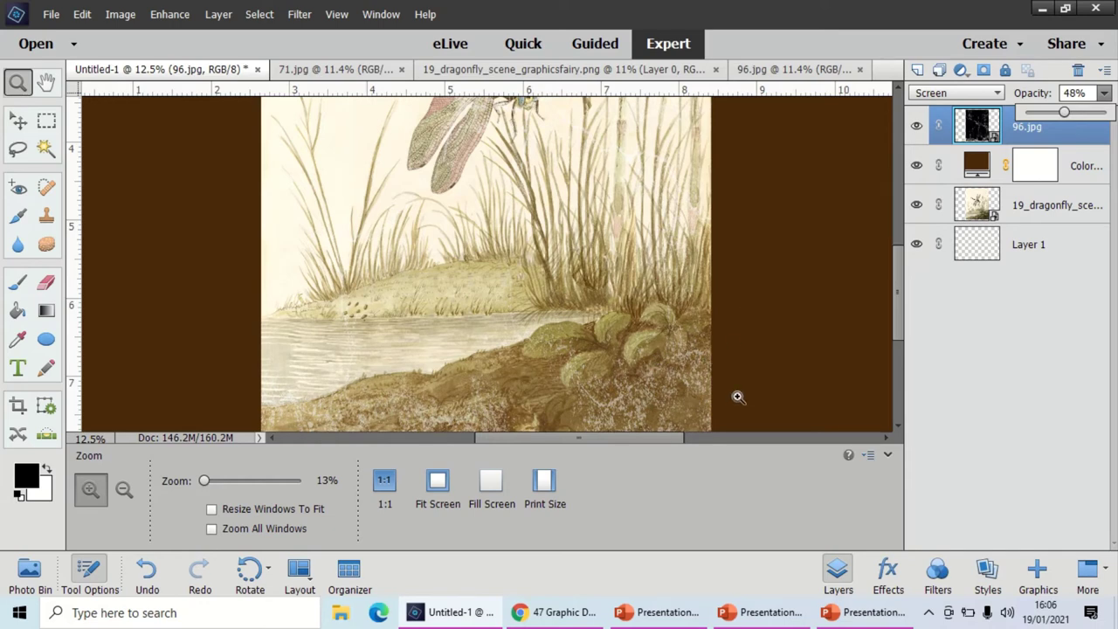
pyautogui.click(1080, 113)
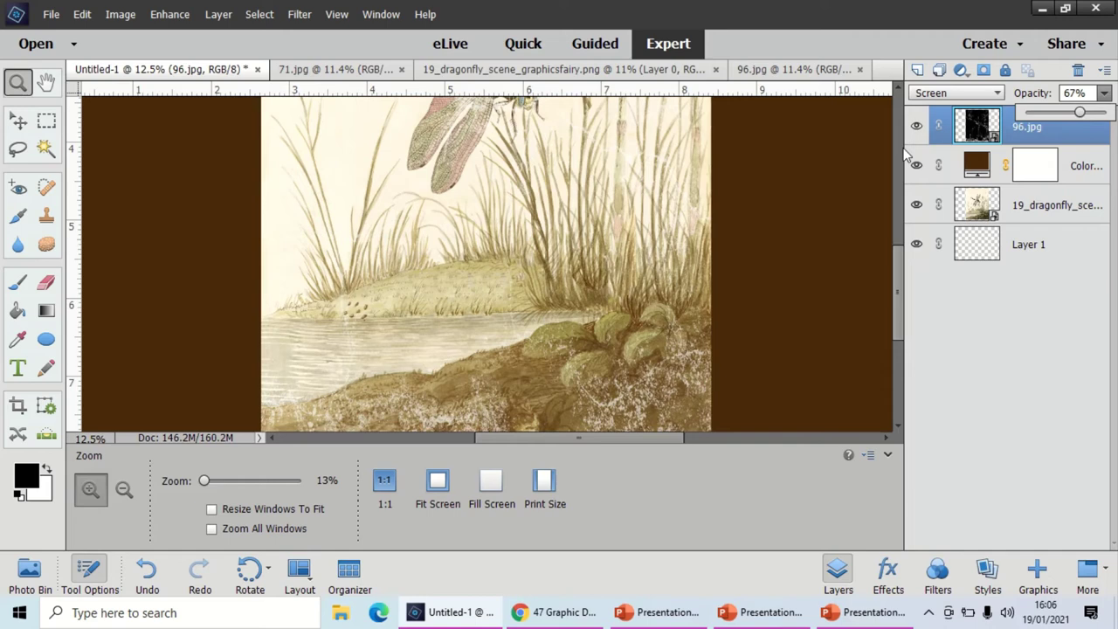
pyautogui.click(847, 269)
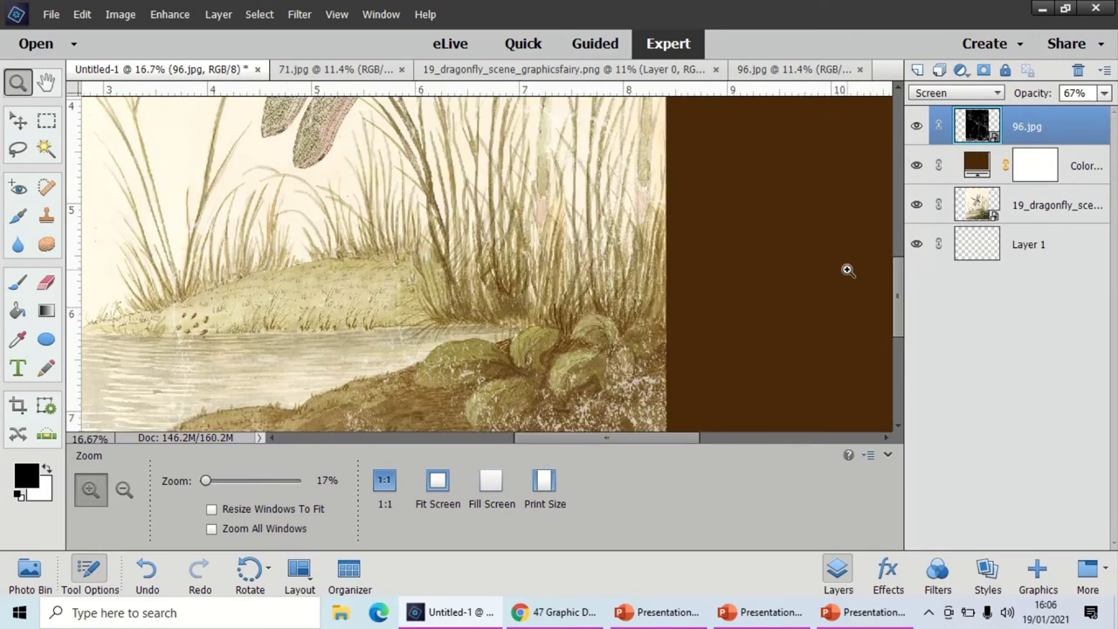
# Step: Zoom out to 6.25% to show the whole canvas and start Image > Crop
pyautogui.keyDown('alt'); pyautogui.click(381, 237); pyautogui.keyUp('alt')
pyautogui.keyDown('alt'); pyautogui.click(379, 236); pyautogui.keyUp('alt')
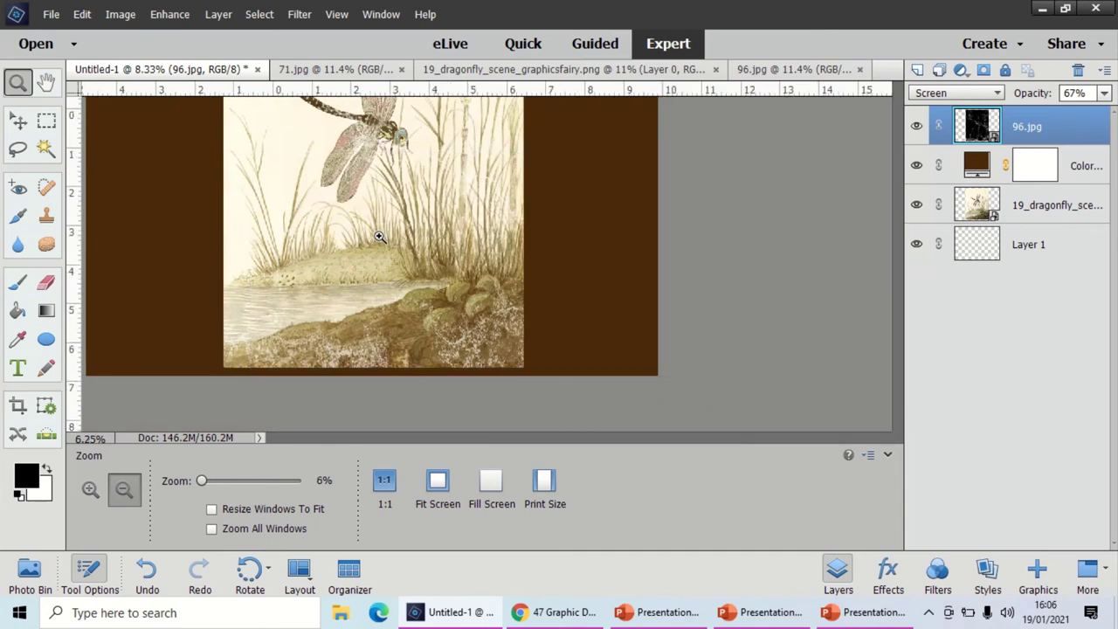
pyautogui.keyDown('alt'); pyautogui.click(379, 236); pyautogui.keyUp('alt')
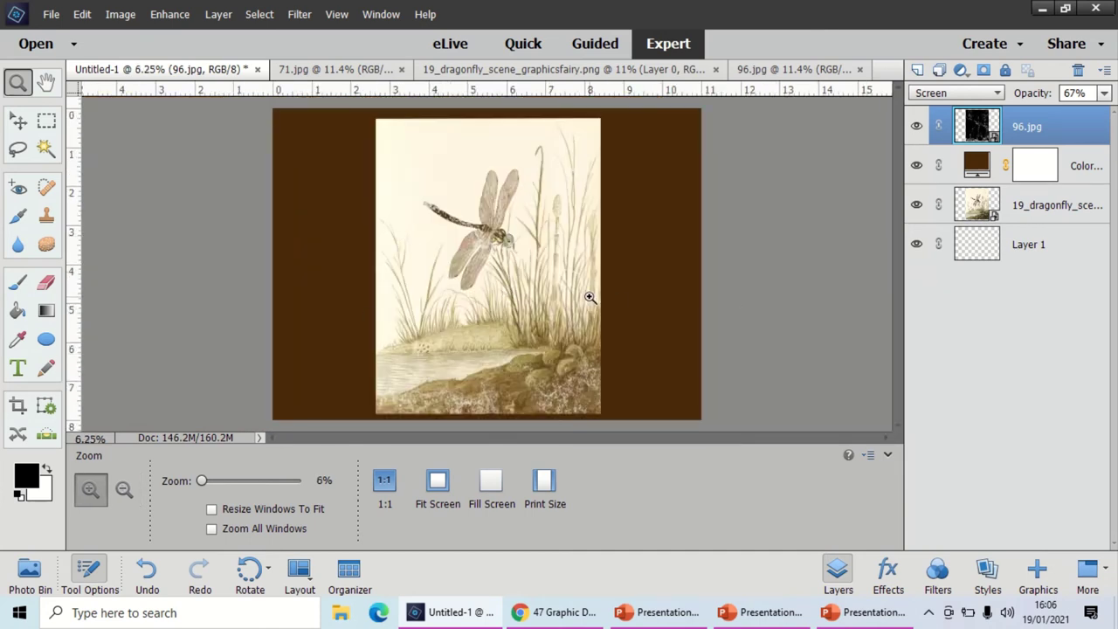
pyautogui.click(106, 16)
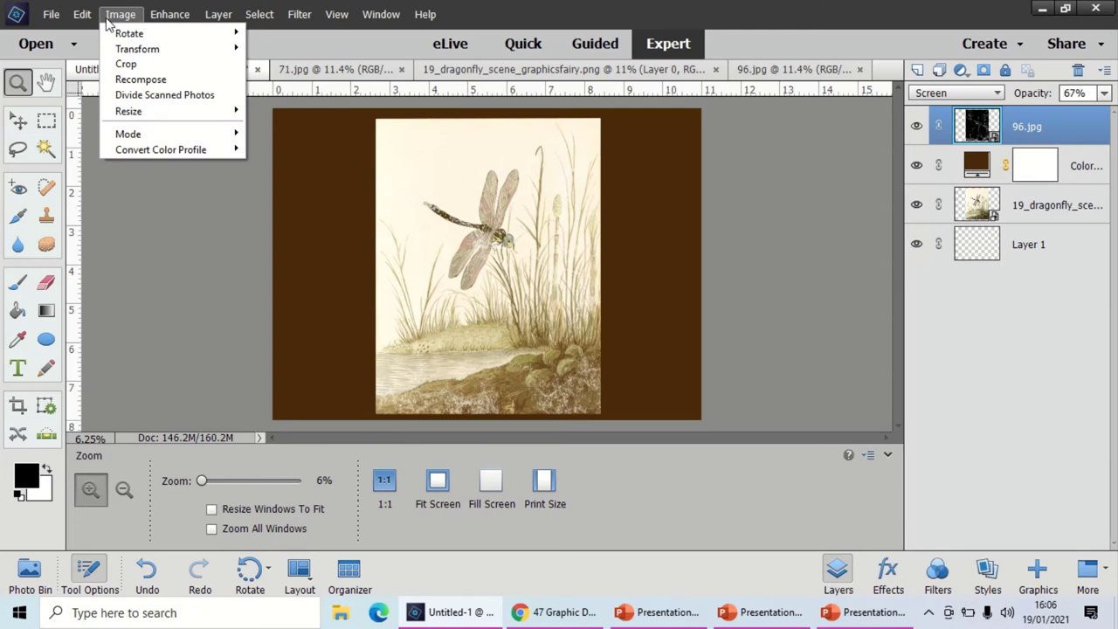
pyautogui.click(94, 63)
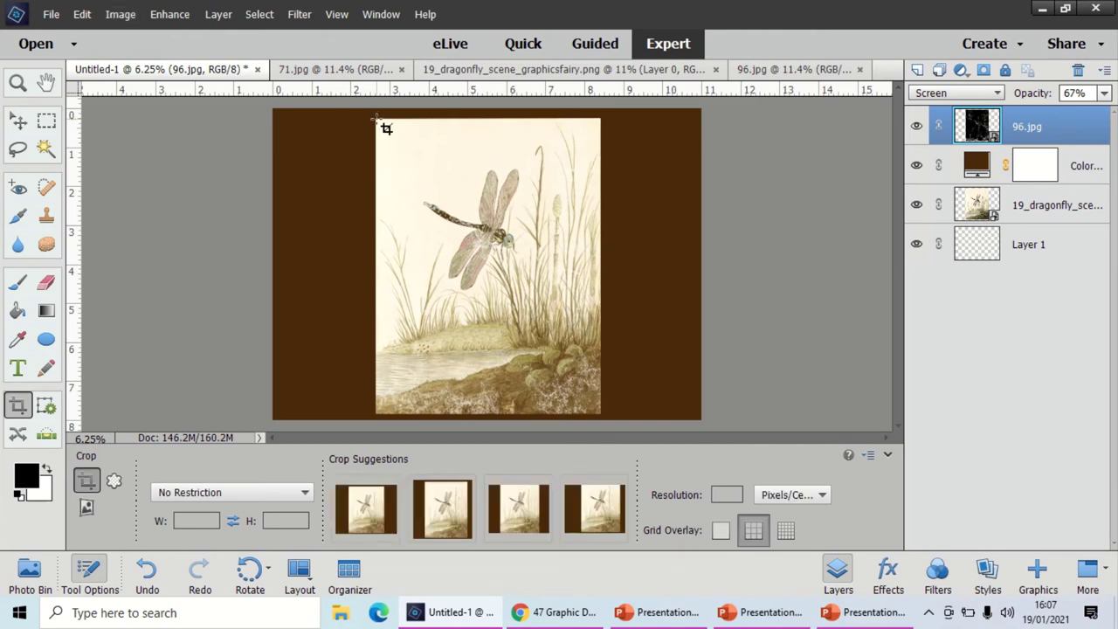
# Step: Crop the canvas to the dragonfly picture's edges, removing the brown border
pyautogui.moveTo(376, 117); pyautogui.dragTo(608, 417)
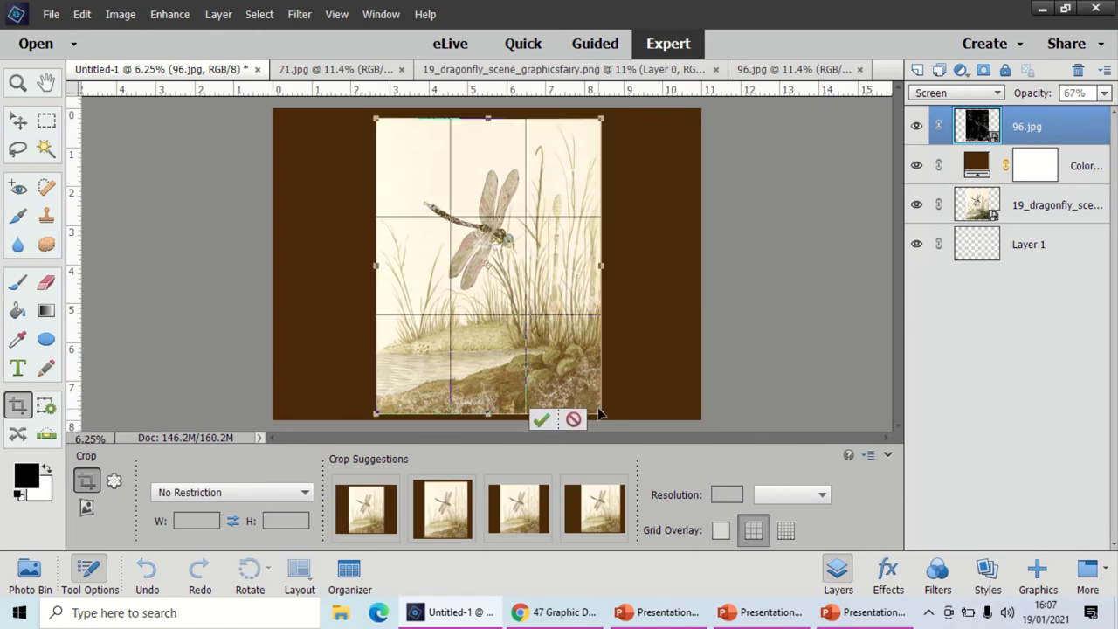
pyautogui.click(541, 421)
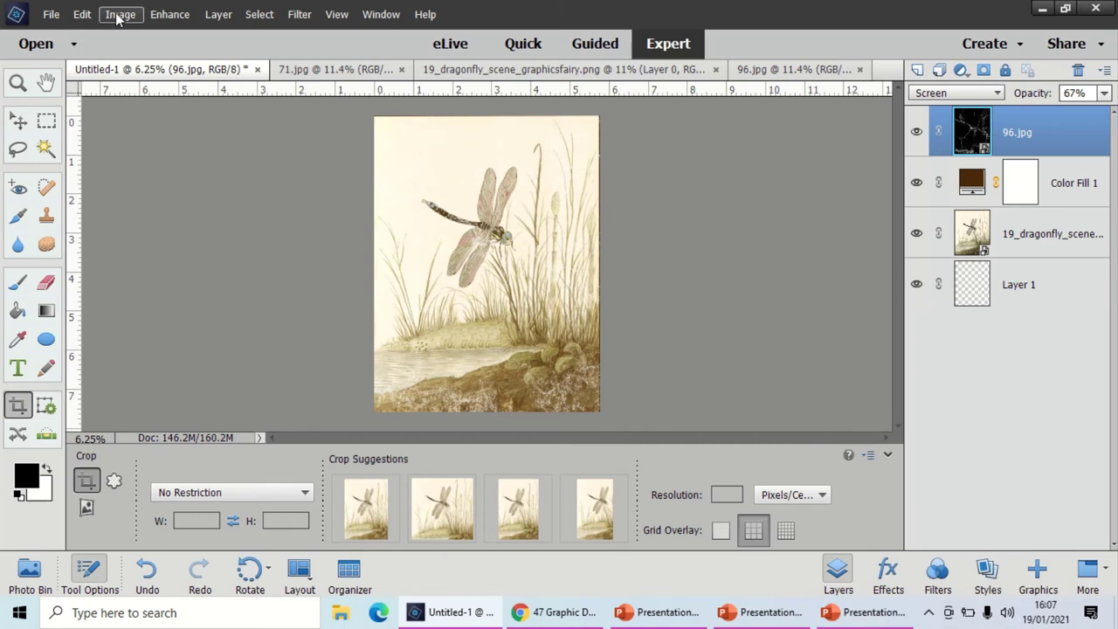
# Step: Crop the picture again to trim the thin leftover strip along its right edge
pyautogui.click(117, 15)
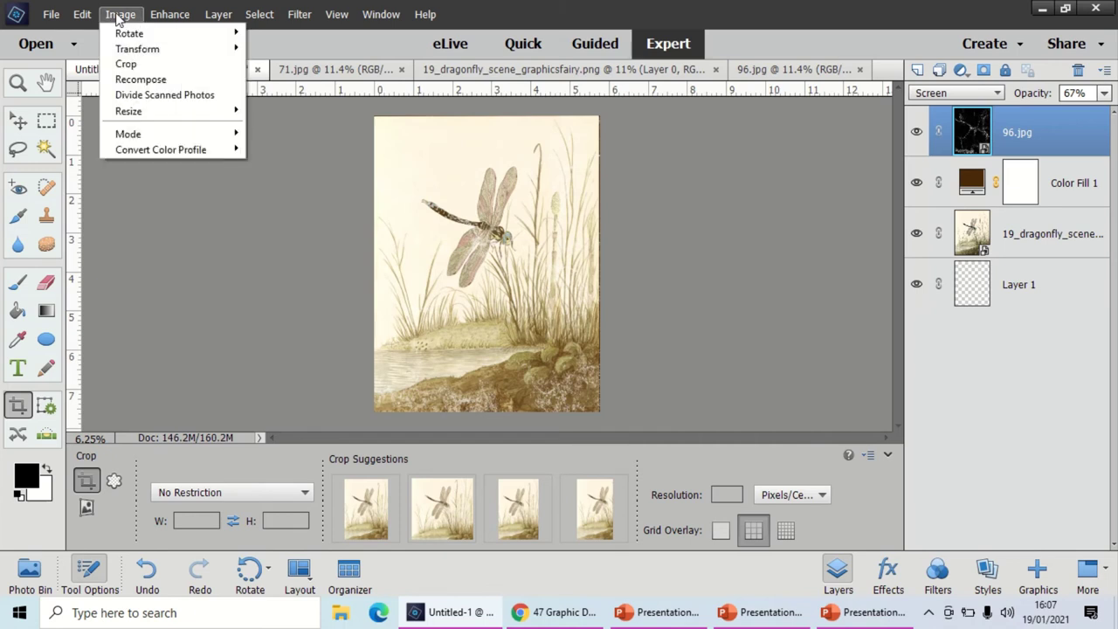
pyautogui.click(124, 64)
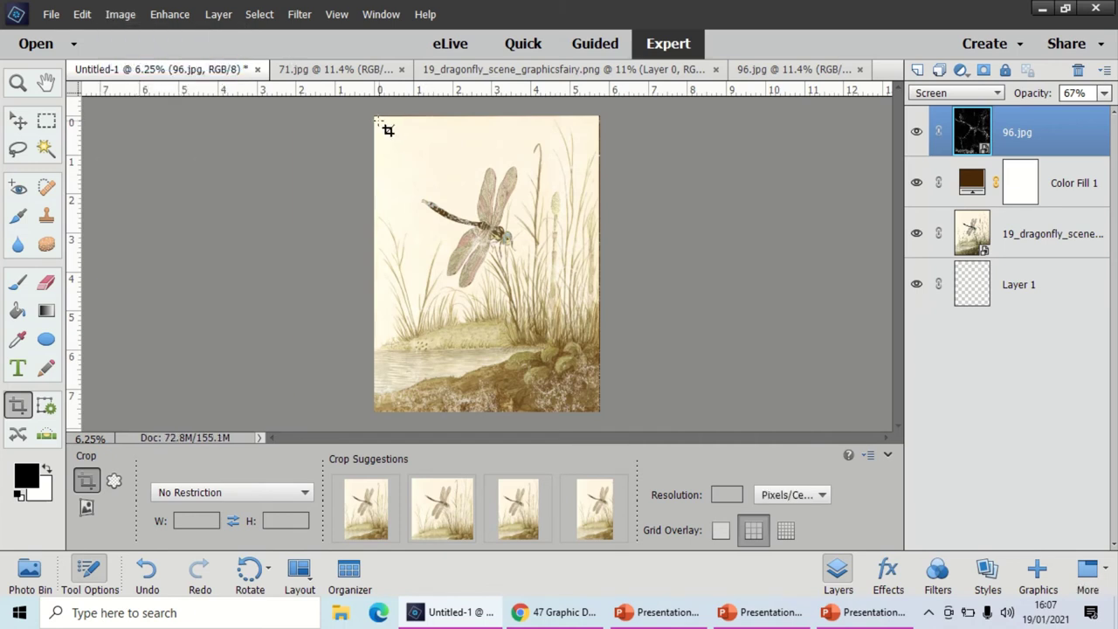
pyautogui.moveTo(387, 125); pyautogui.dragTo(546, 139)
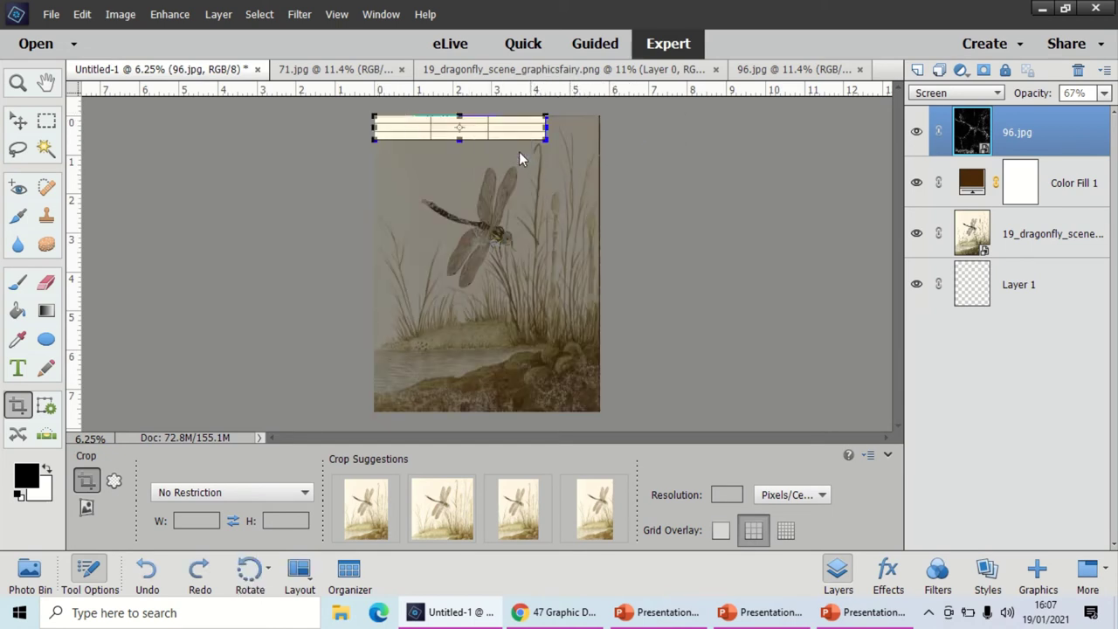
pyautogui.click(517, 151)
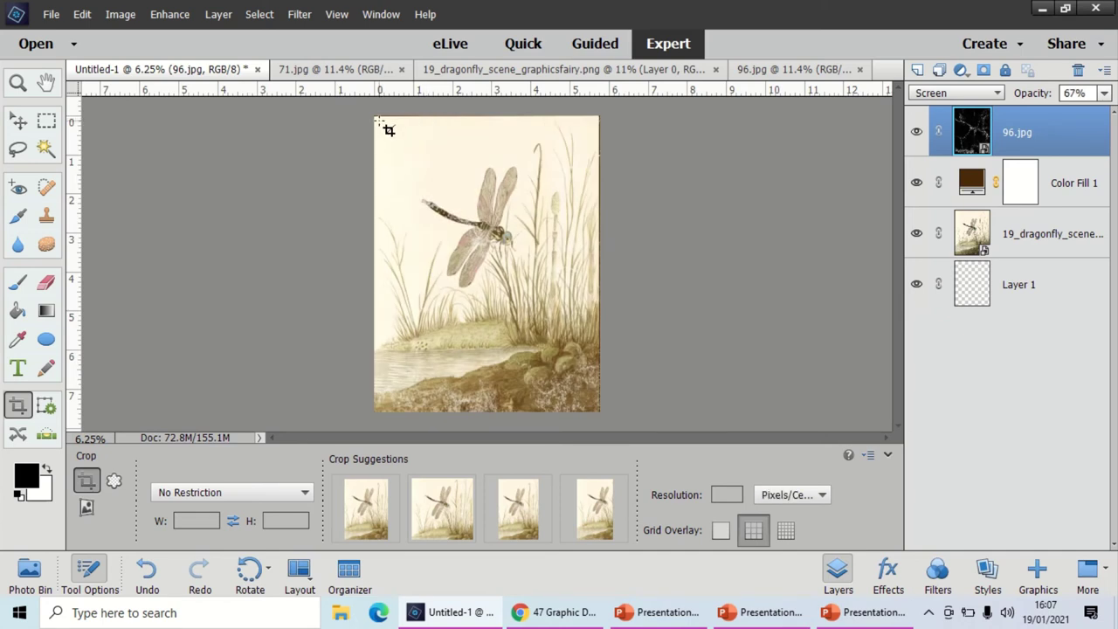
pyautogui.moveTo(387, 125); pyautogui.dragTo(599, 412)
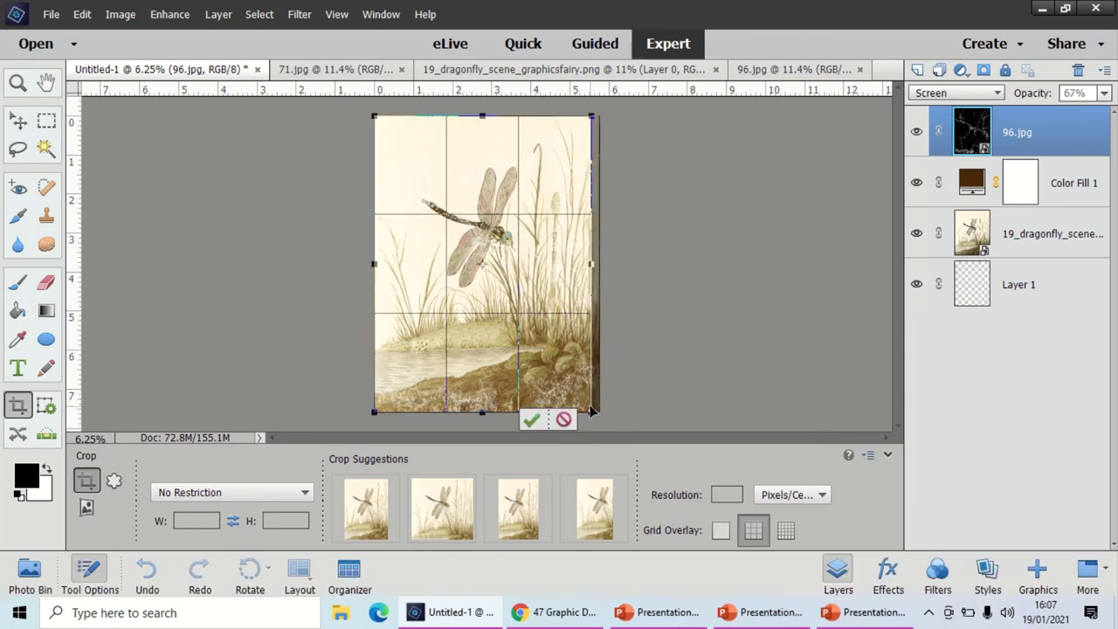
pyautogui.click(532, 420)
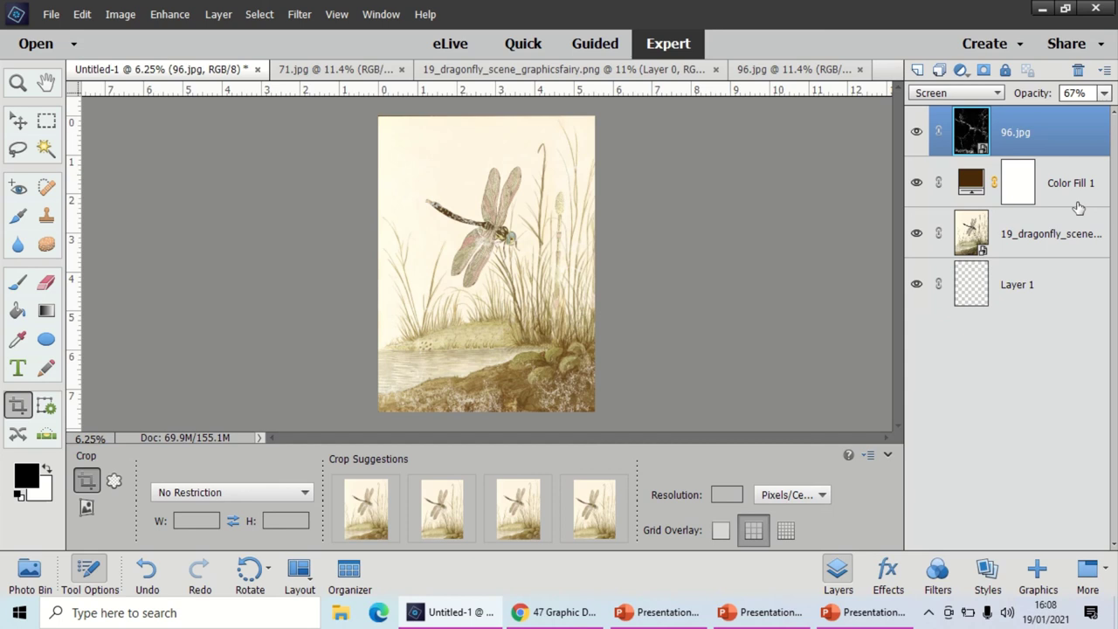
pyautogui.click(1079, 207)
pyautogui.click(1070, 234)
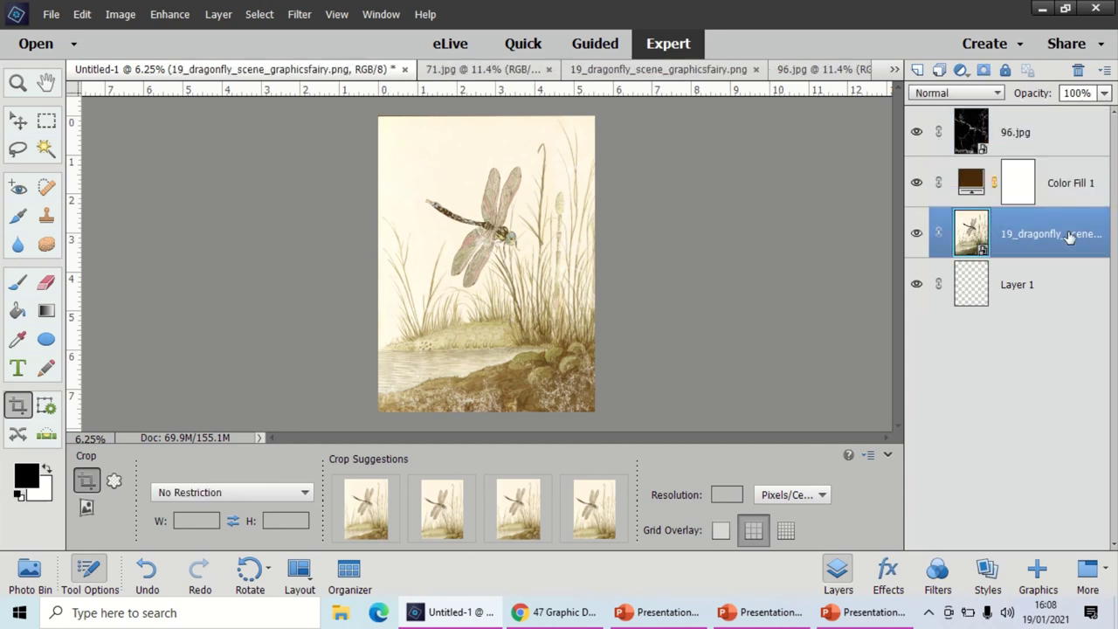
pyautogui.click(1057, 146)
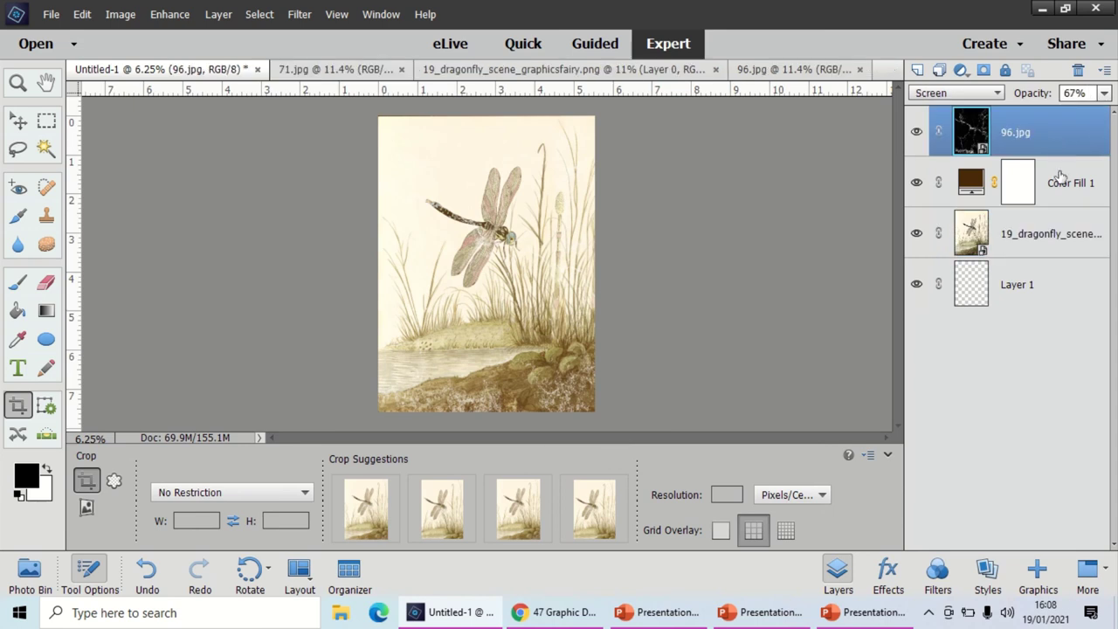
pyautogui.click(1060, 177)
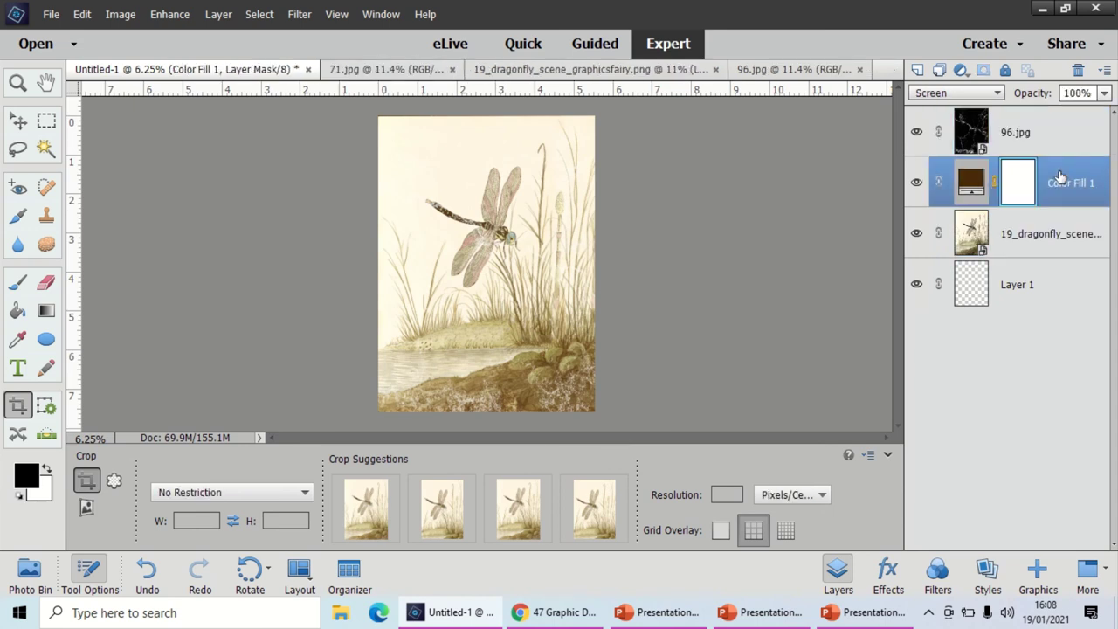
pyautogui.moveTo(659, 4)
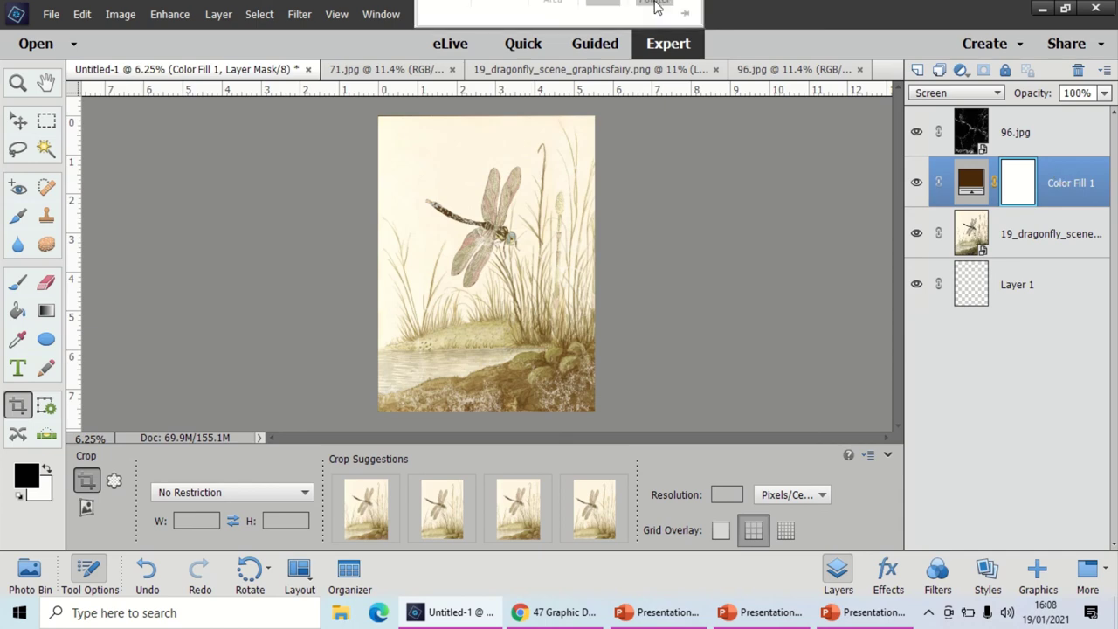